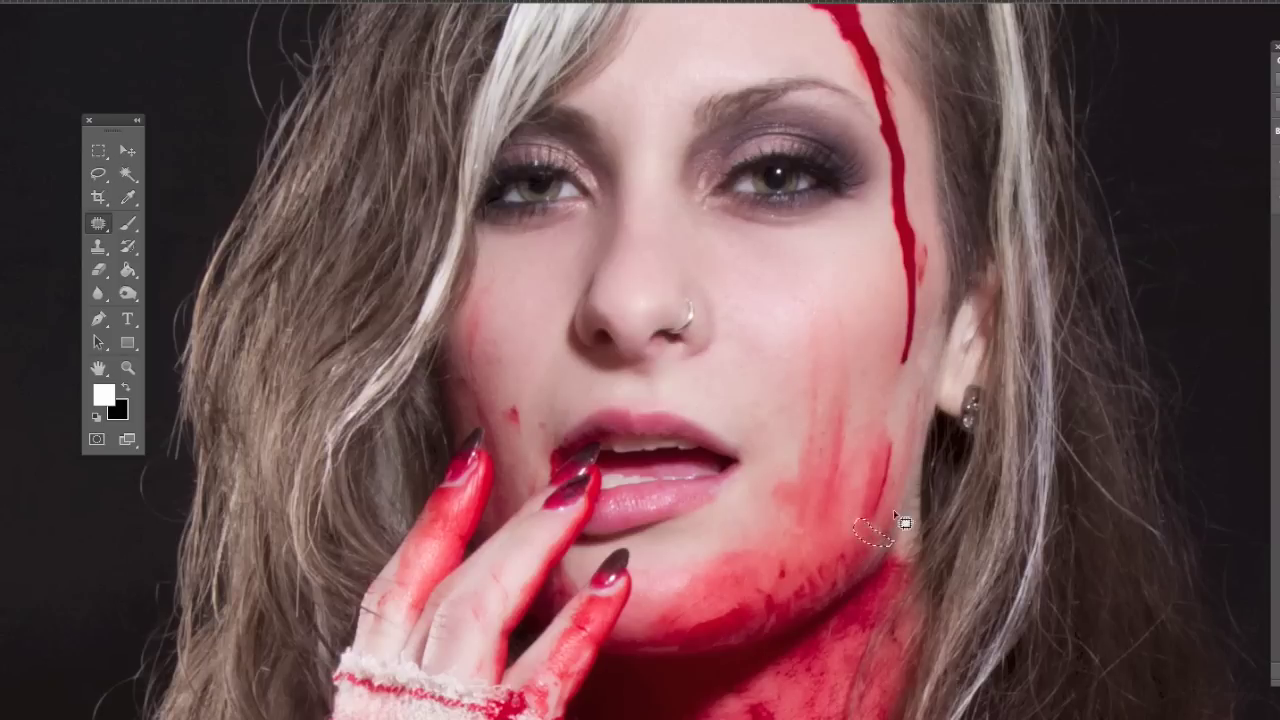
Dismiss the 'no pixels selected' warning while healing cheek, neck and chest blemishes.
scroll(893, 509, "up", 5)
left_click(929, 234)
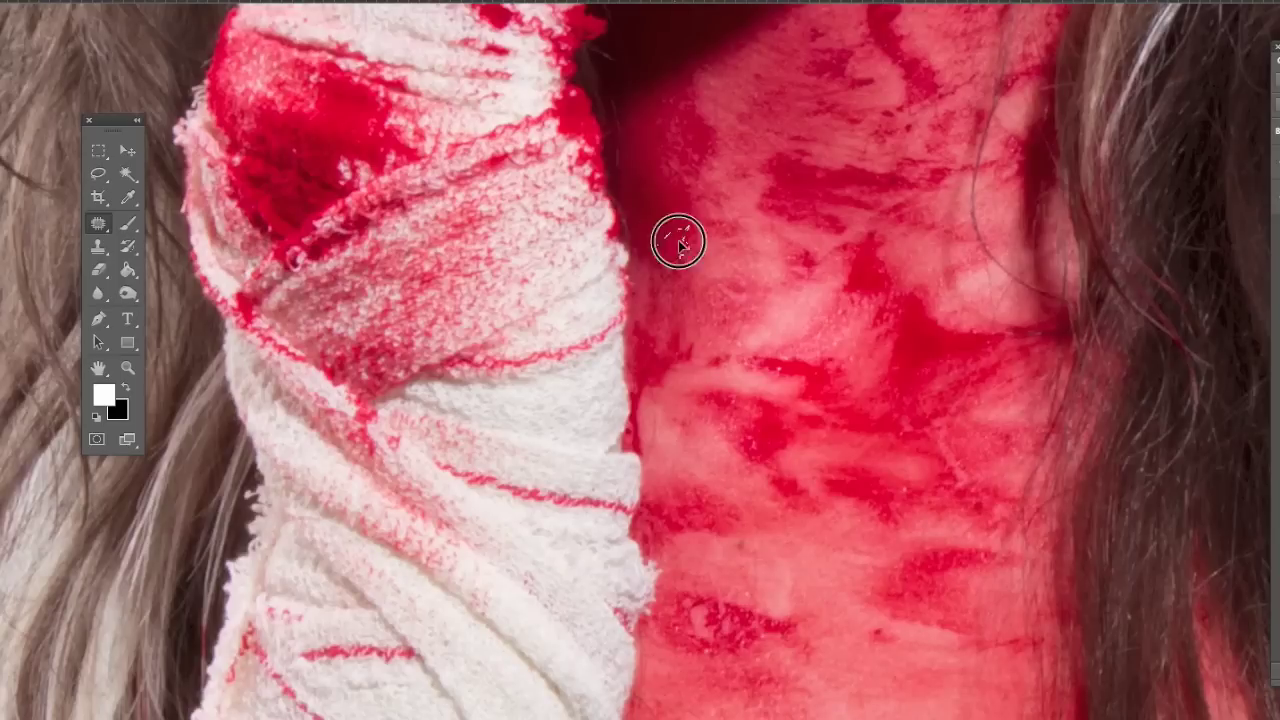
scroll(722, 525, "down", 3)
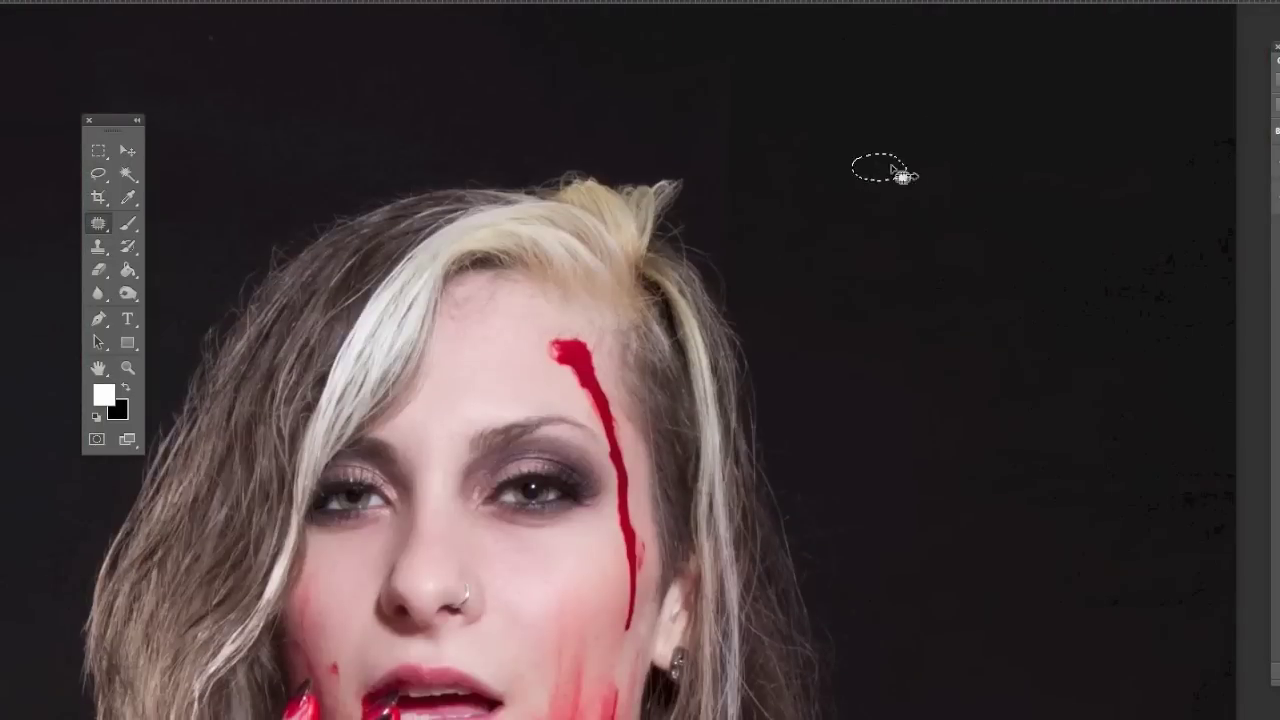
Patch background specks, including beside the tattooed shoulder, and smooth stray hairs on the top tuft.
left_click_drag(900, 176, 906, 229)
left_click_drag(1237, 80, 1230, 60)
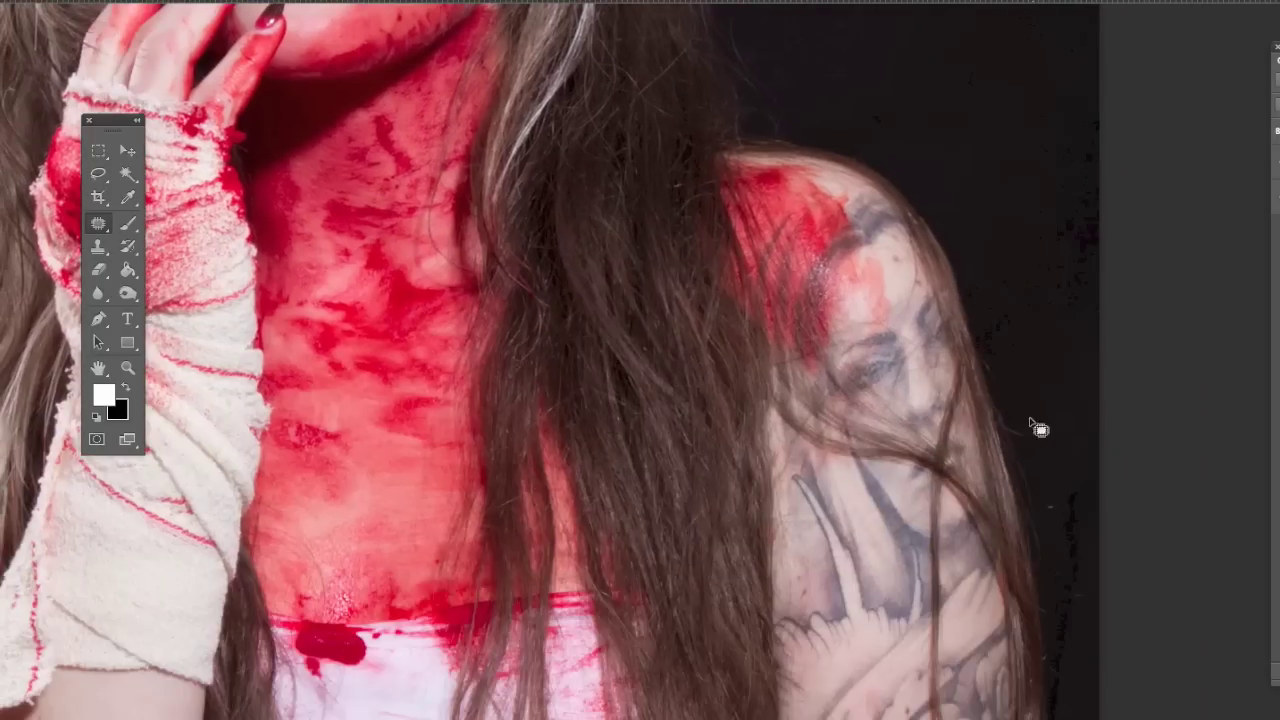
left_click_drag(1100, 475, 1124, 678)
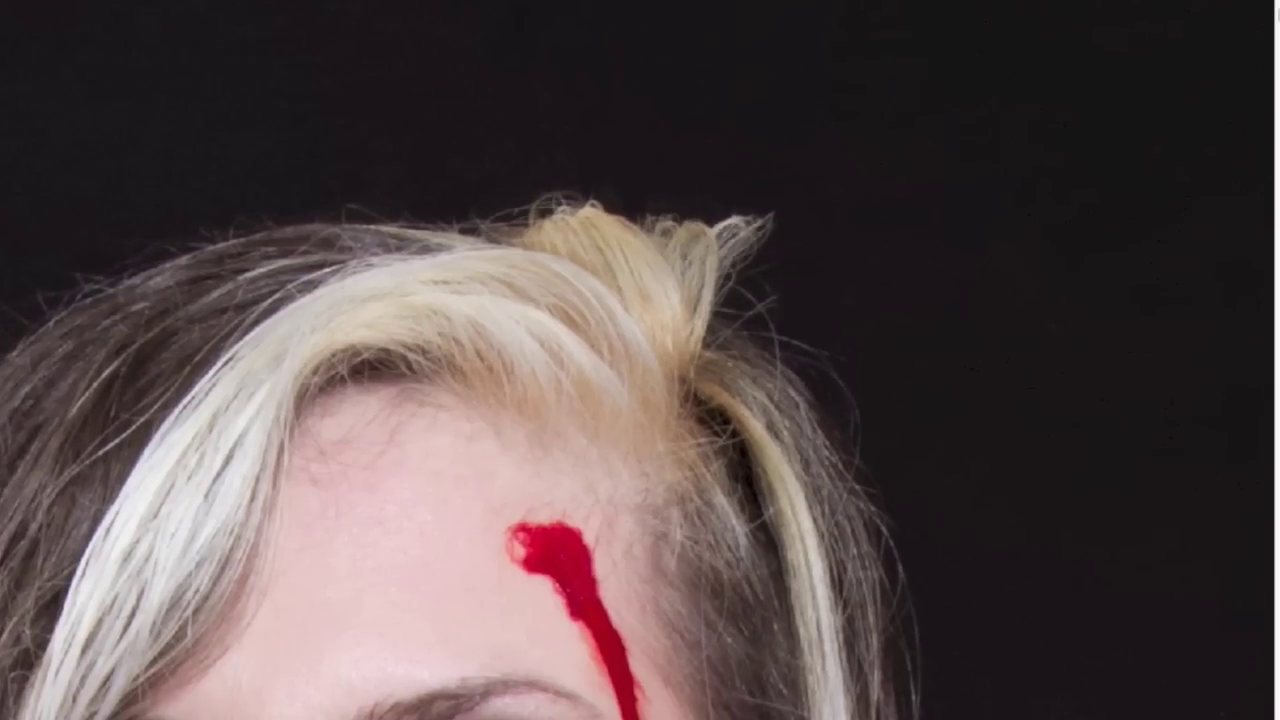
left_click_drag(751, 246, 695, 243)
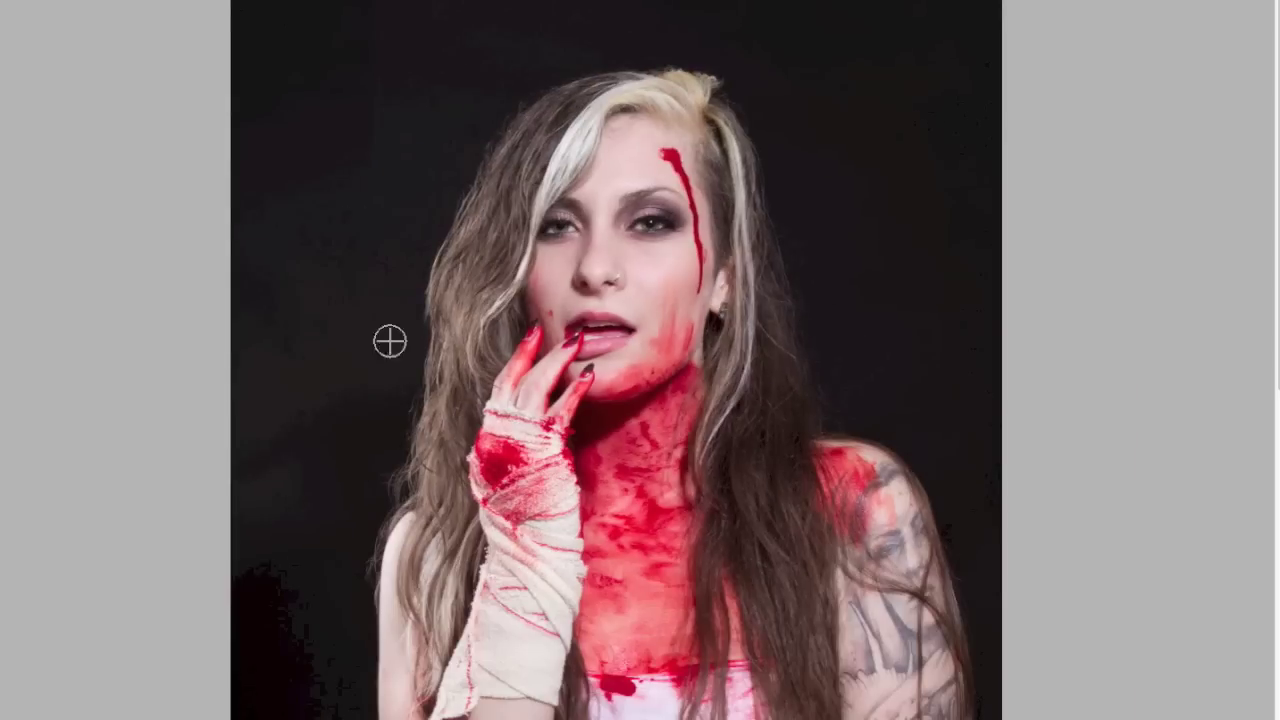
Sample a clean background clone source and zoom in on the nose and lips for cloning.
left_click(502, 158, "alt")
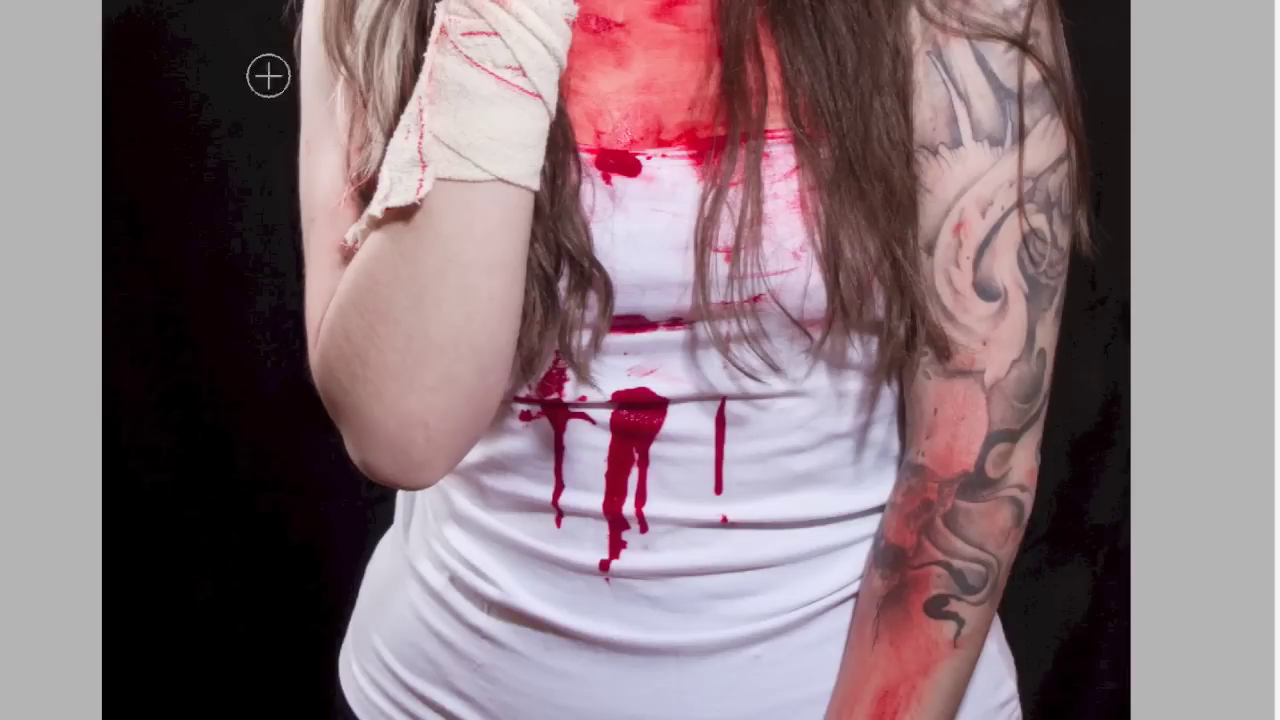
scroll(517, 600, "up", 3)
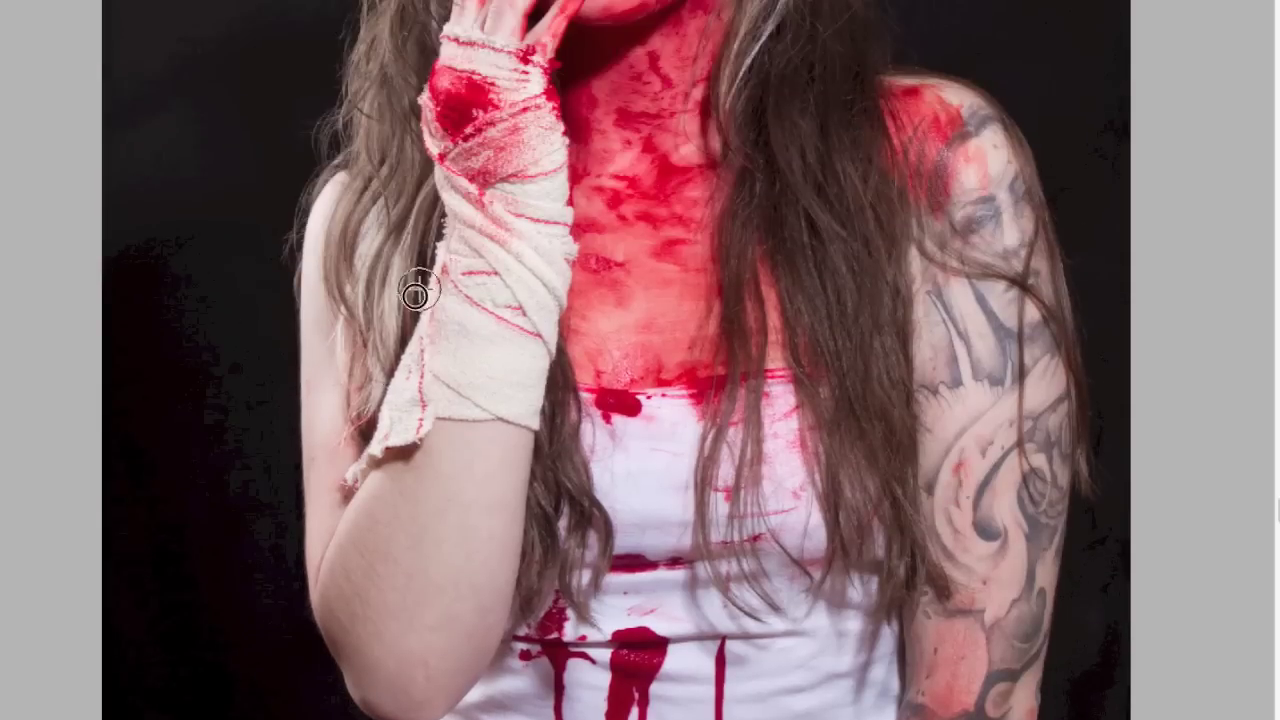
scroll(373, 147, "up", 3)
scroll(943, 674, "up", 3)
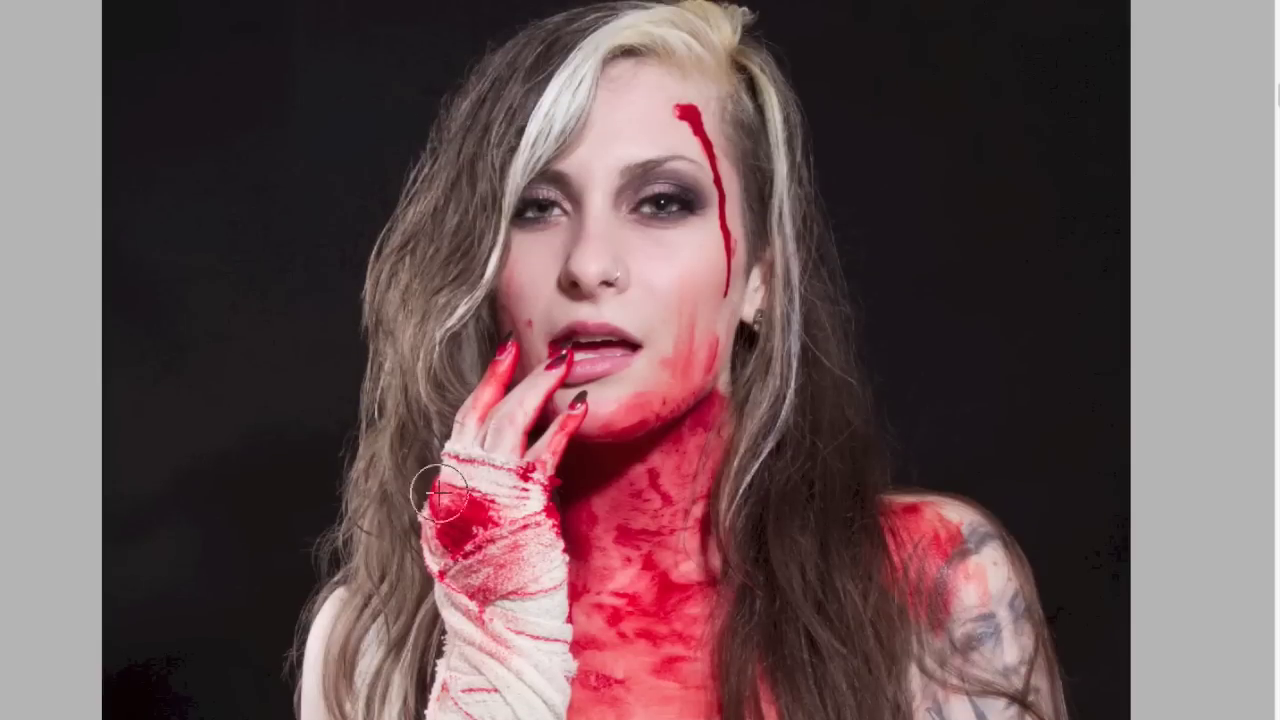
key("ctrl+plus")
key("ctrl+plus")
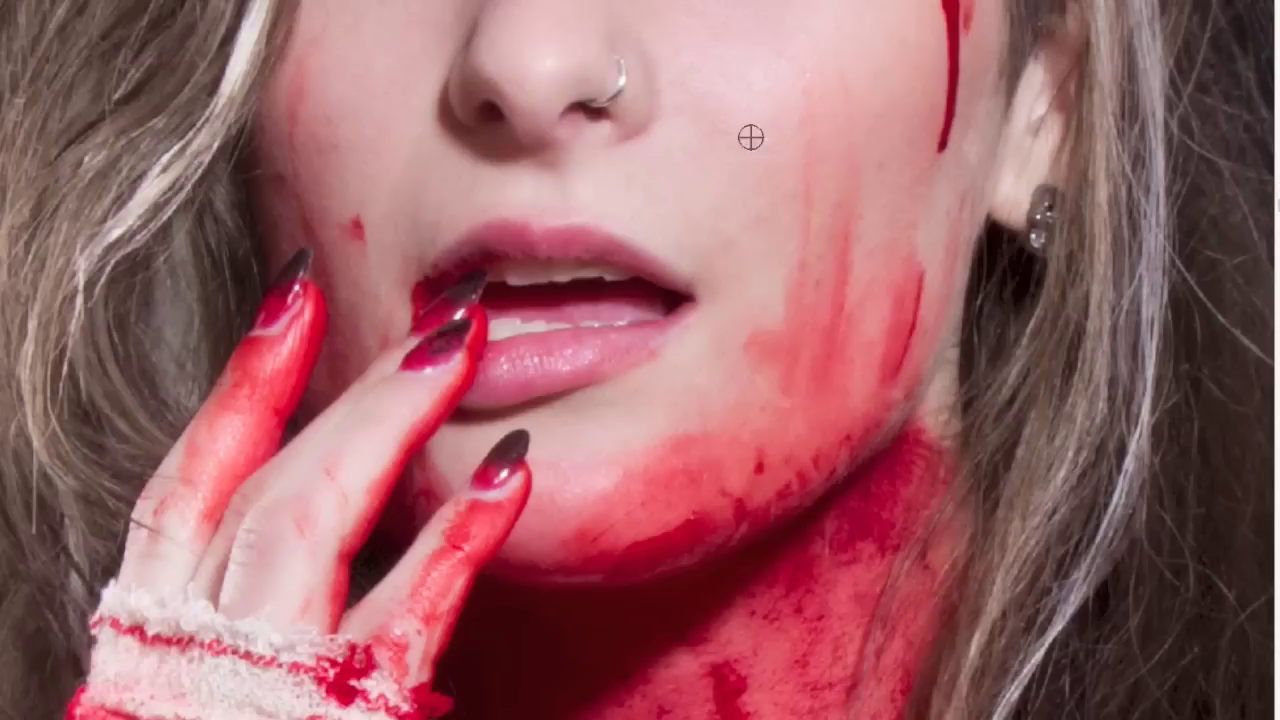
scroll(749, 134, "up", 2)
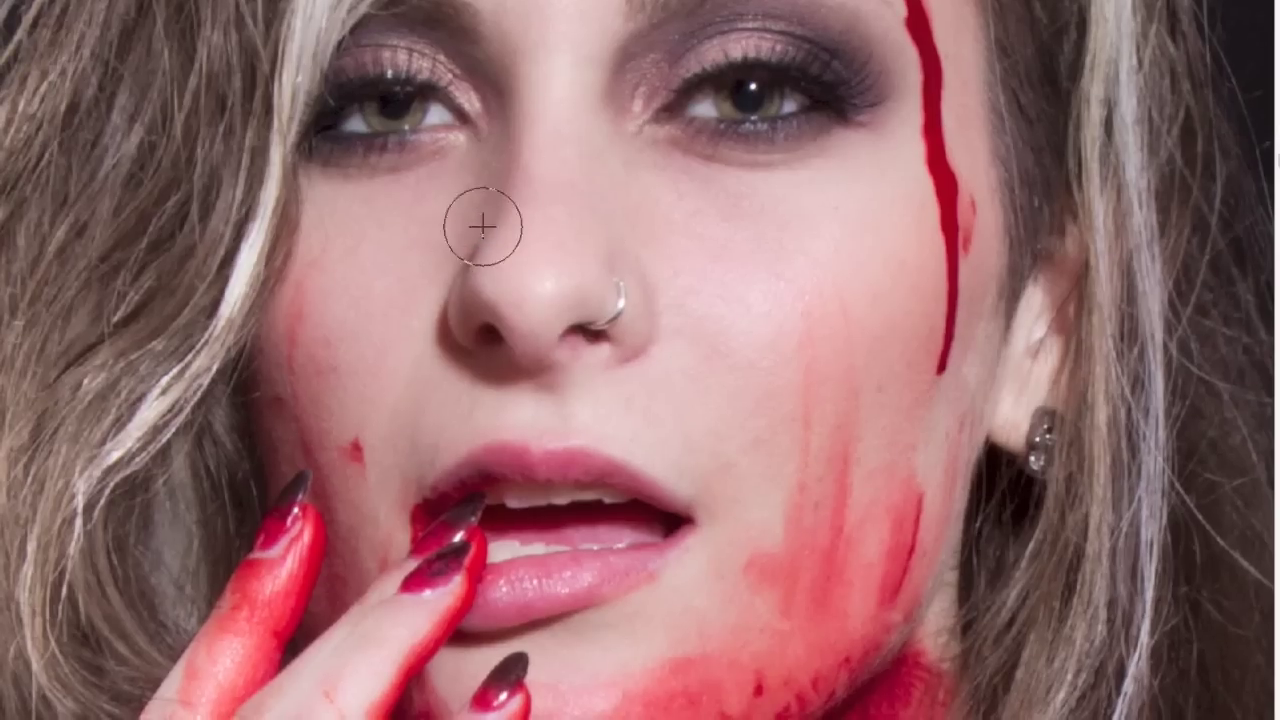
scroll(840, 185, "up", 3)
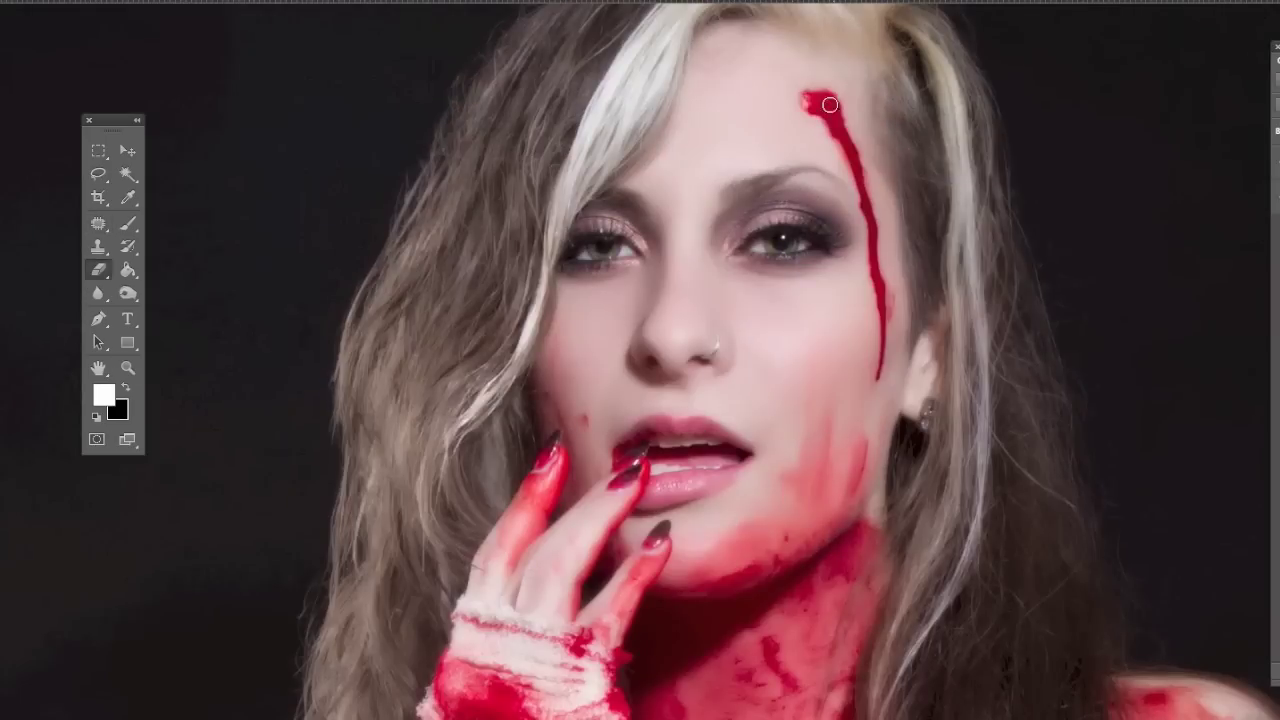
Erase the pale layer beside the torn bandage fringe with a smaller brush.
key("ctrl+minus")
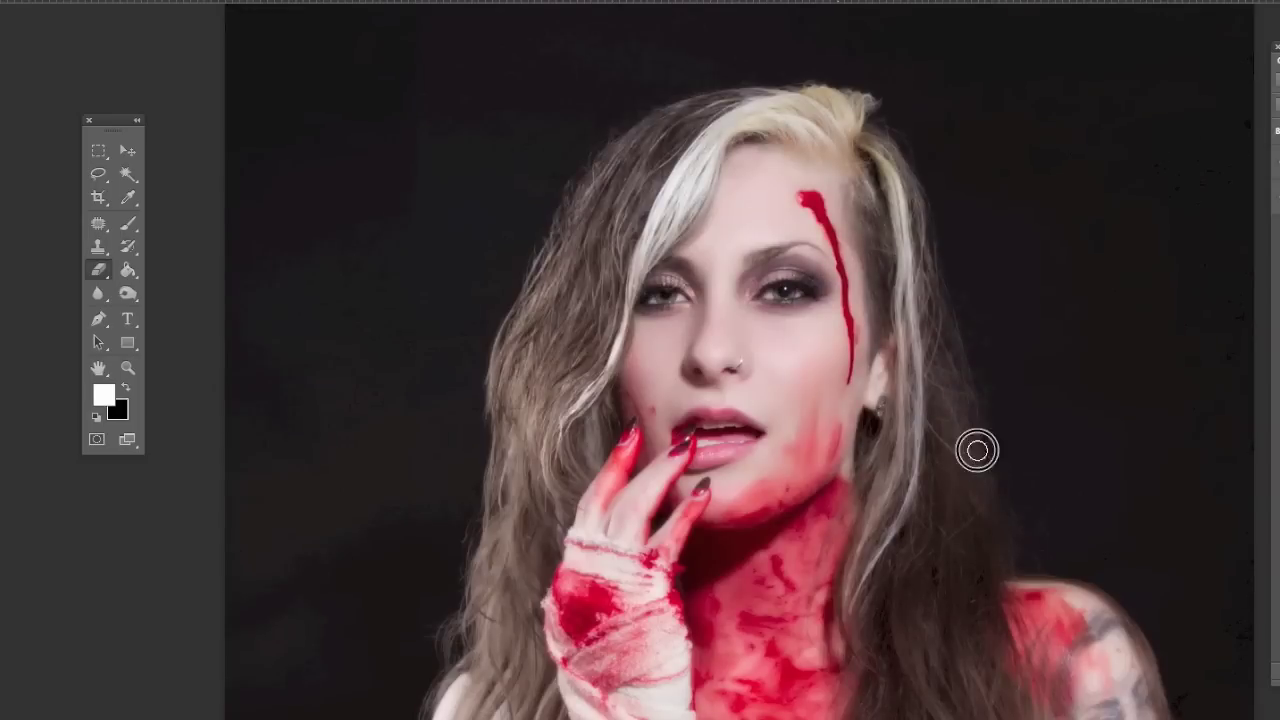
scroll(501, 561, "up", 1)
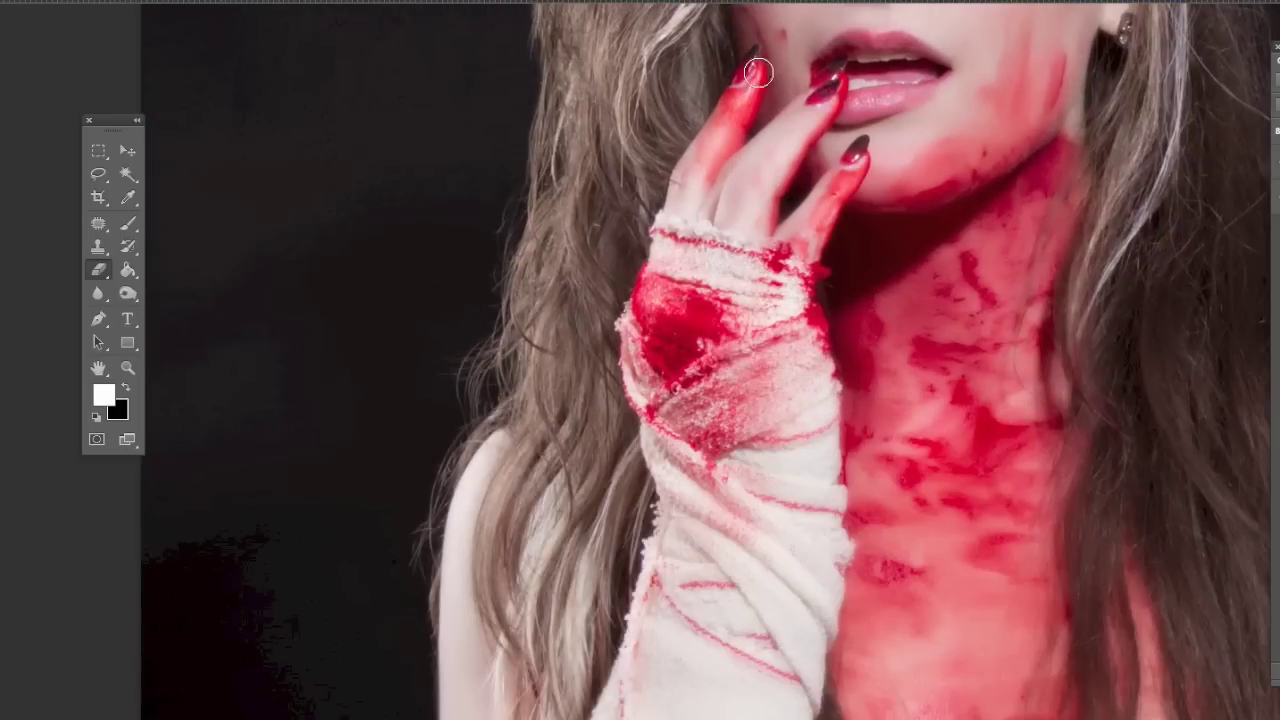
scroll(634, 547, "up", 1)
left_click(634, 547)
key("bracketleft")
Continue erasing the pale layer along the tattooed arm, bandaged arm, waist and jaw.
scroll(1060, 363, "down", 3)
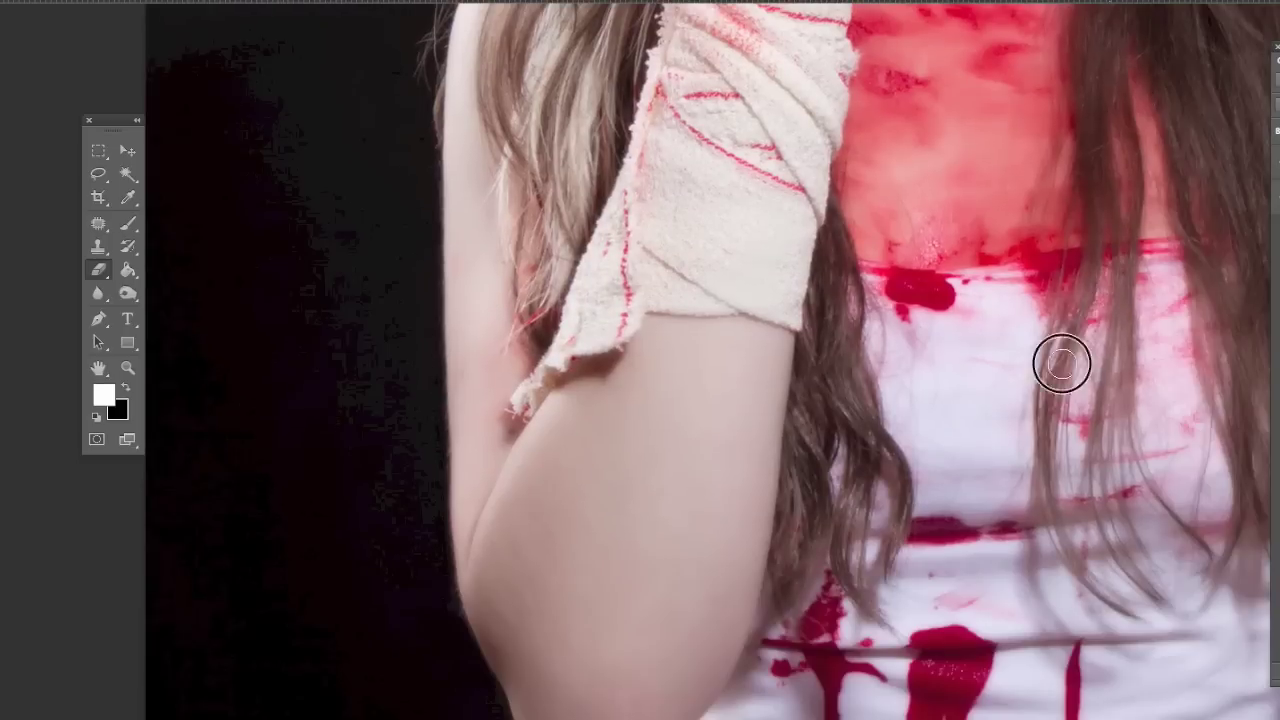
scroll(643, 229, "up", 5)
scroll(798, 317, "right", 5)
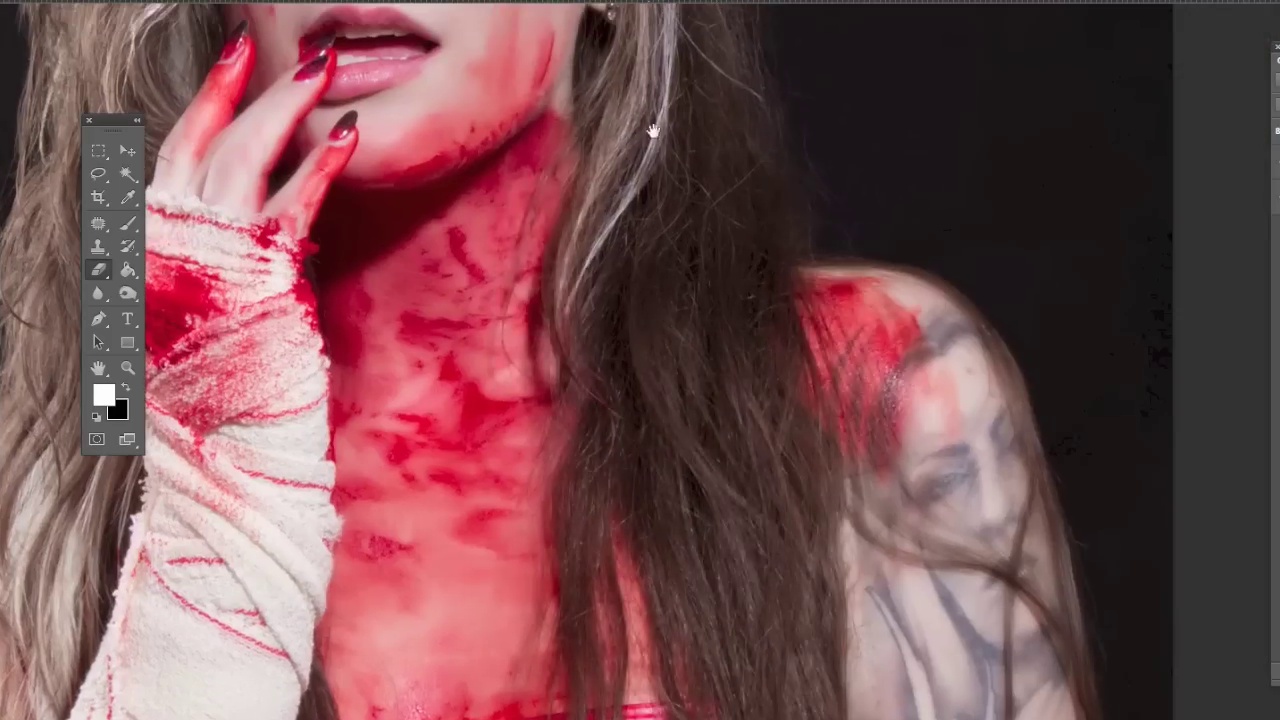
scroll(820, 294, "up", 5)
scroll(866, 620, "down", 10)
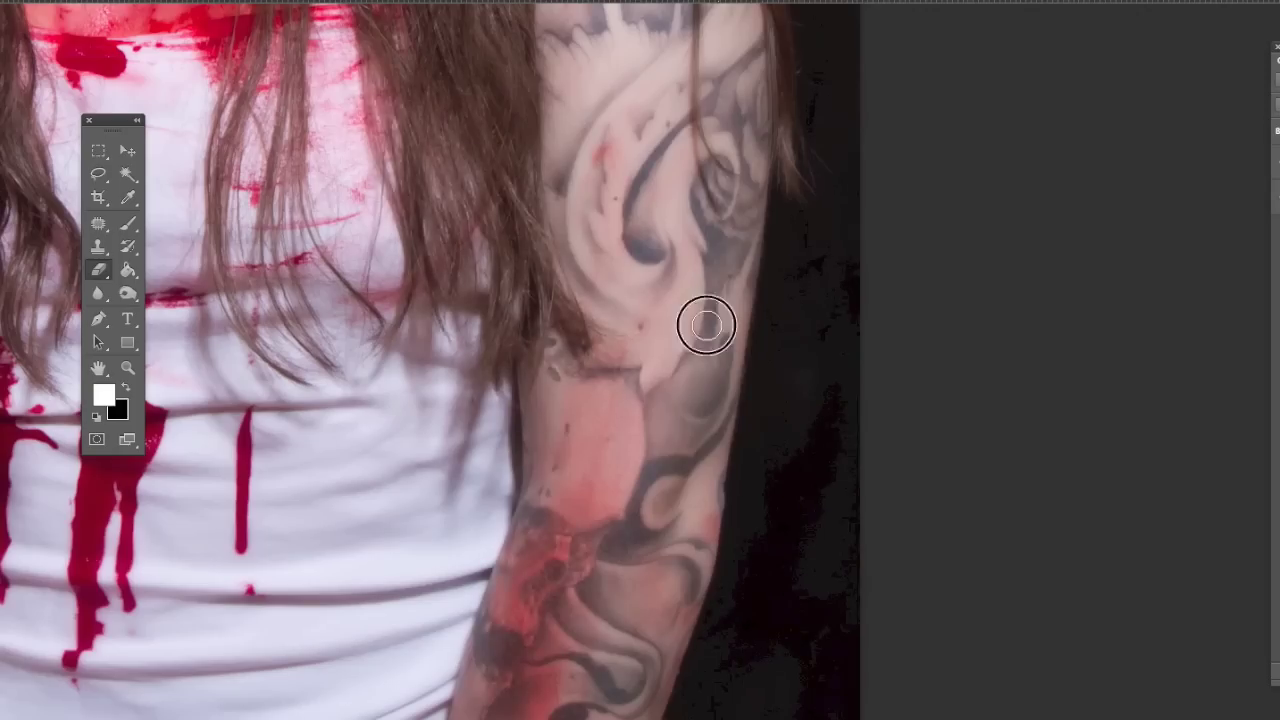
scroll(706, 323, "down", 3)
scroll(511, 654, "up", 5)
scroll(591, 458, "up", 2)
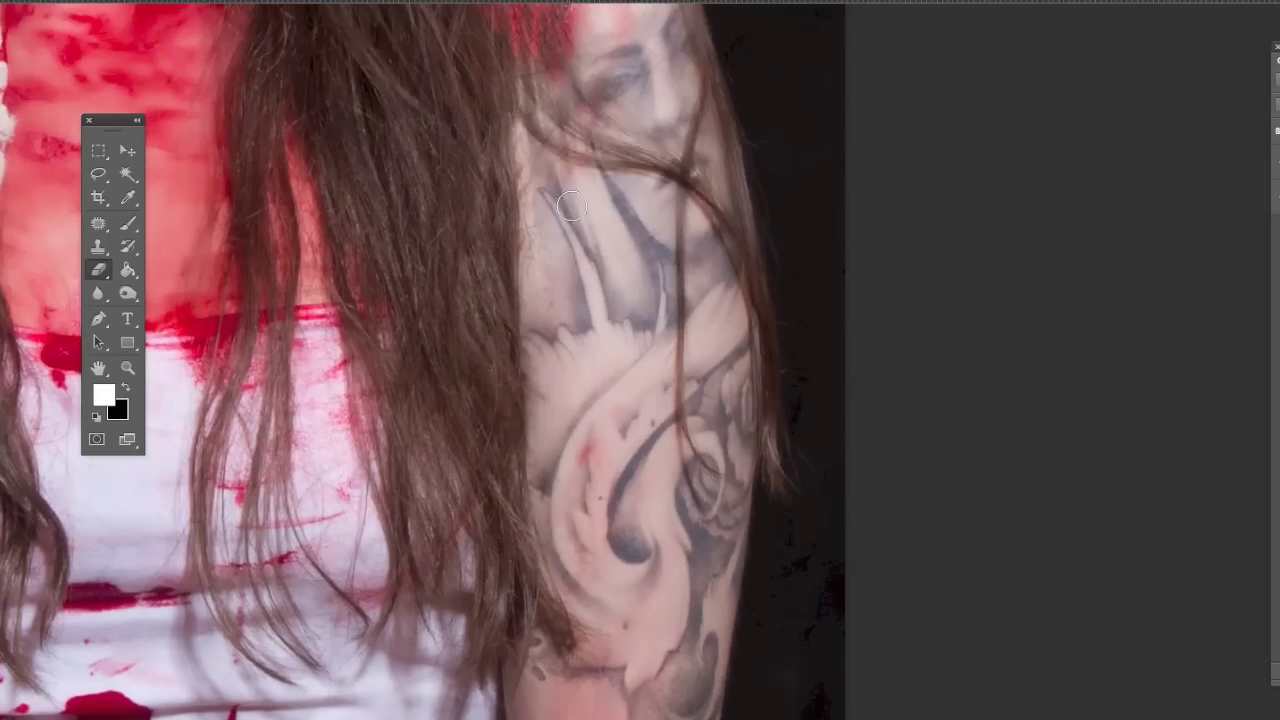
scroll(666, 609, "up", 3)
scroll(576, 355, "down", 4)
scroll(576, 355, "left", 5)
scroll(576, 355, "up", 2)
scroll(576, 355, "left", 2)
scroll(576, 355, "up", 3)
scroll(733, 419, "down", 8)
scroll(898, 452, "down", 3)
scroll(626, 257, "left", 3)
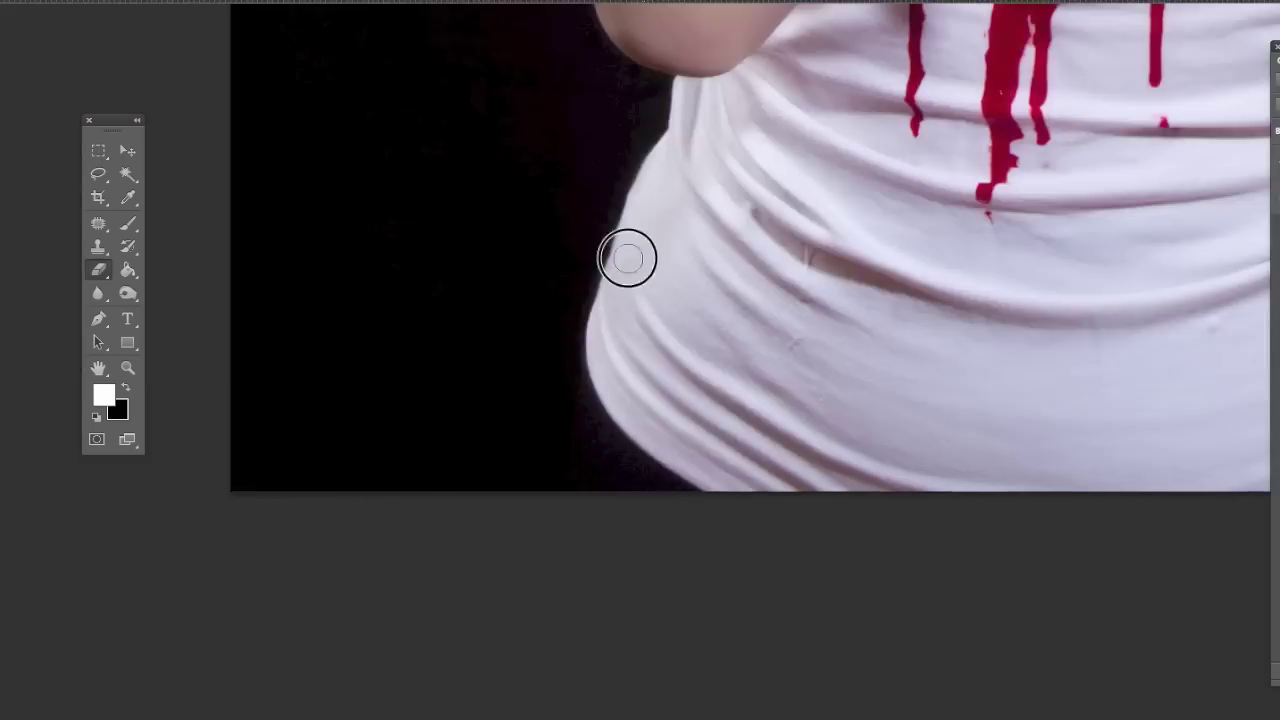
scroll(626, 257, "up", 6)
scroll(626, 257, "left", 2)
scroll(810, 93, "up", 5)
scroll(810, 93, "right", 3)
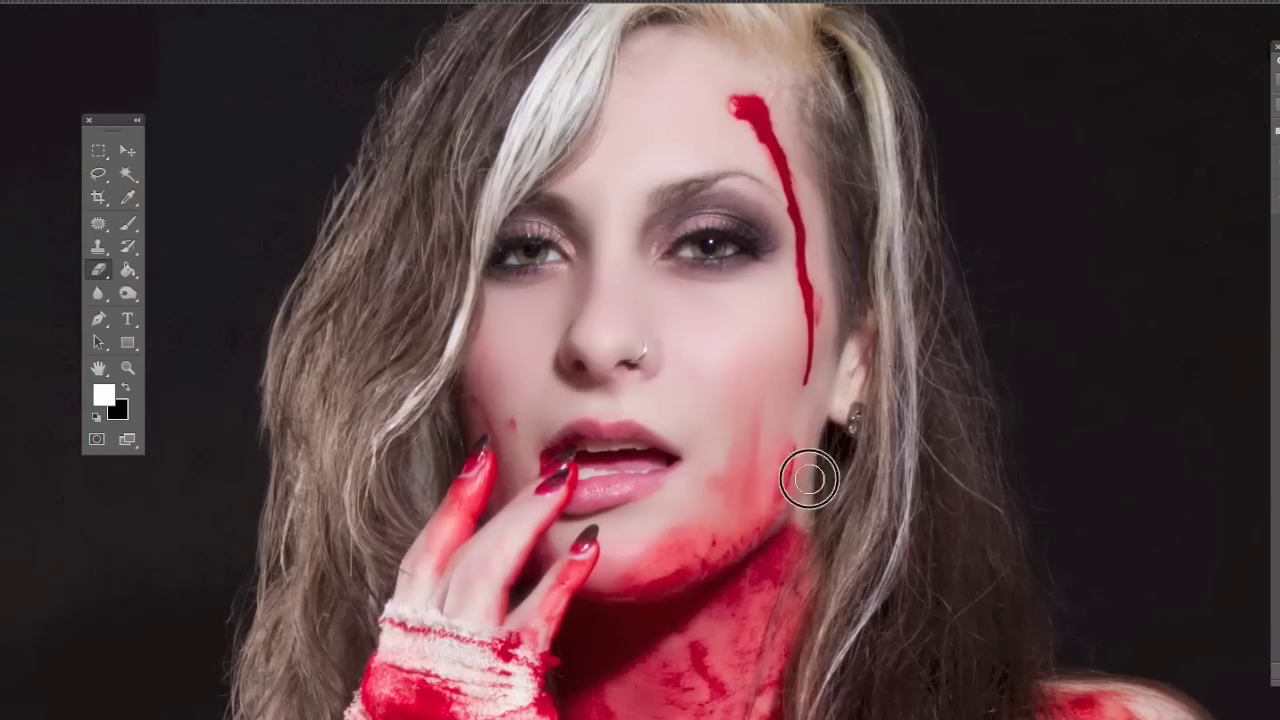
scroll(385, 620, "down", 2)
scroll(411, 409, "down", 5)
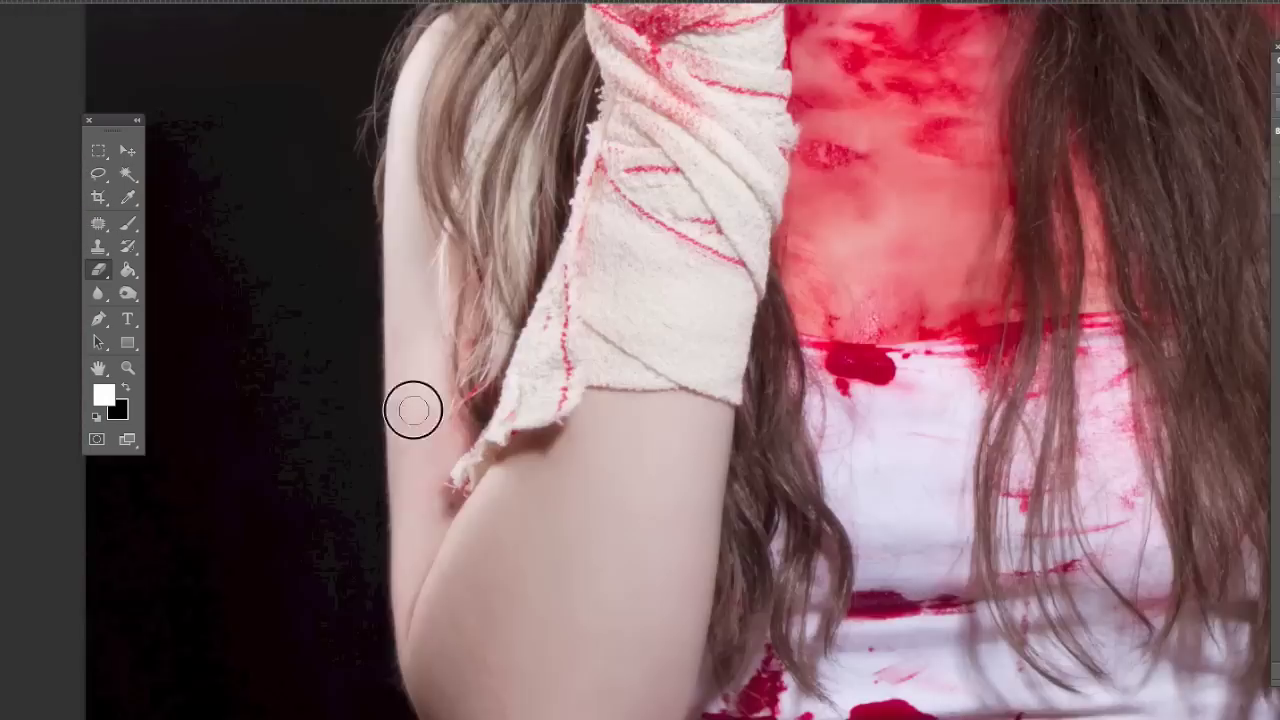
scroll(537, 437, "down", 3)
scroll(735, 327, "right", 8)
scroll(811, 206, "down", 3)
scroll(606, 186, "down", 2)
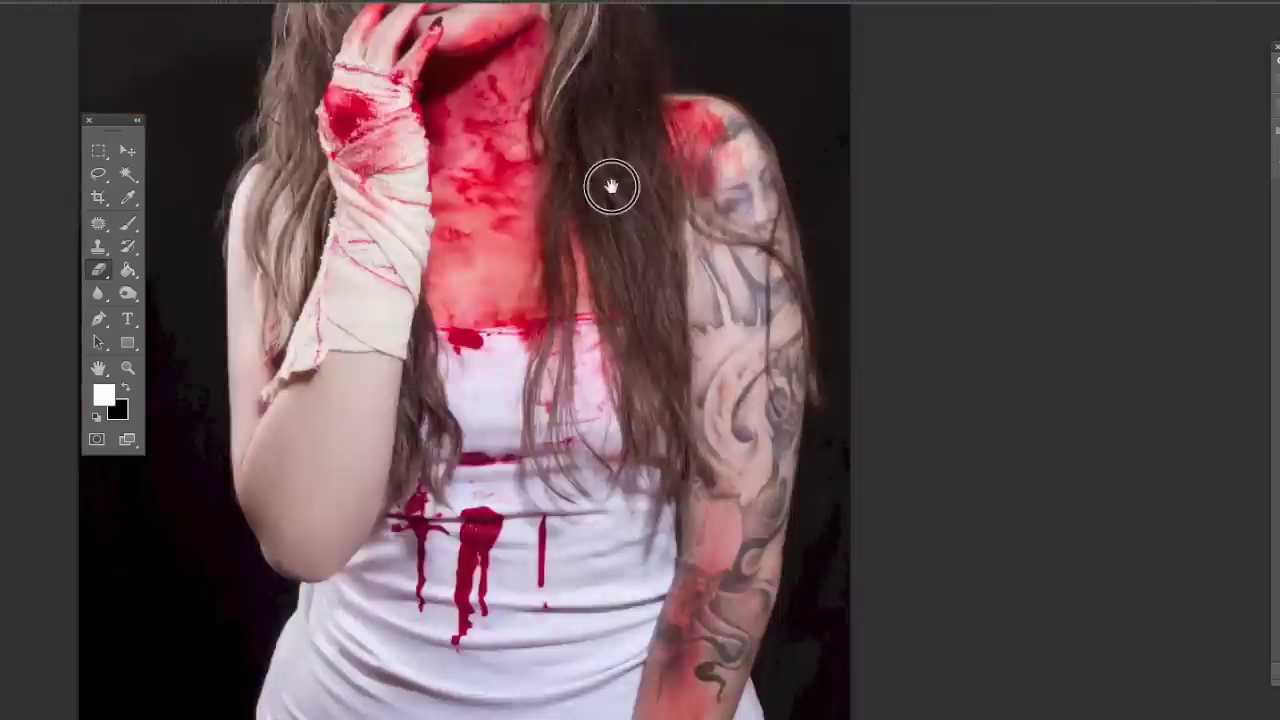
scroll(674, 194, "down", 2)
Zoom in on the face and dodge the iris to brighten the eye.
key("z")
left_click_drag(674, 194, 829, 220)
key("o")
right_click(890, 212)
key("Escape")
scroll(600, 371, "up", 3)
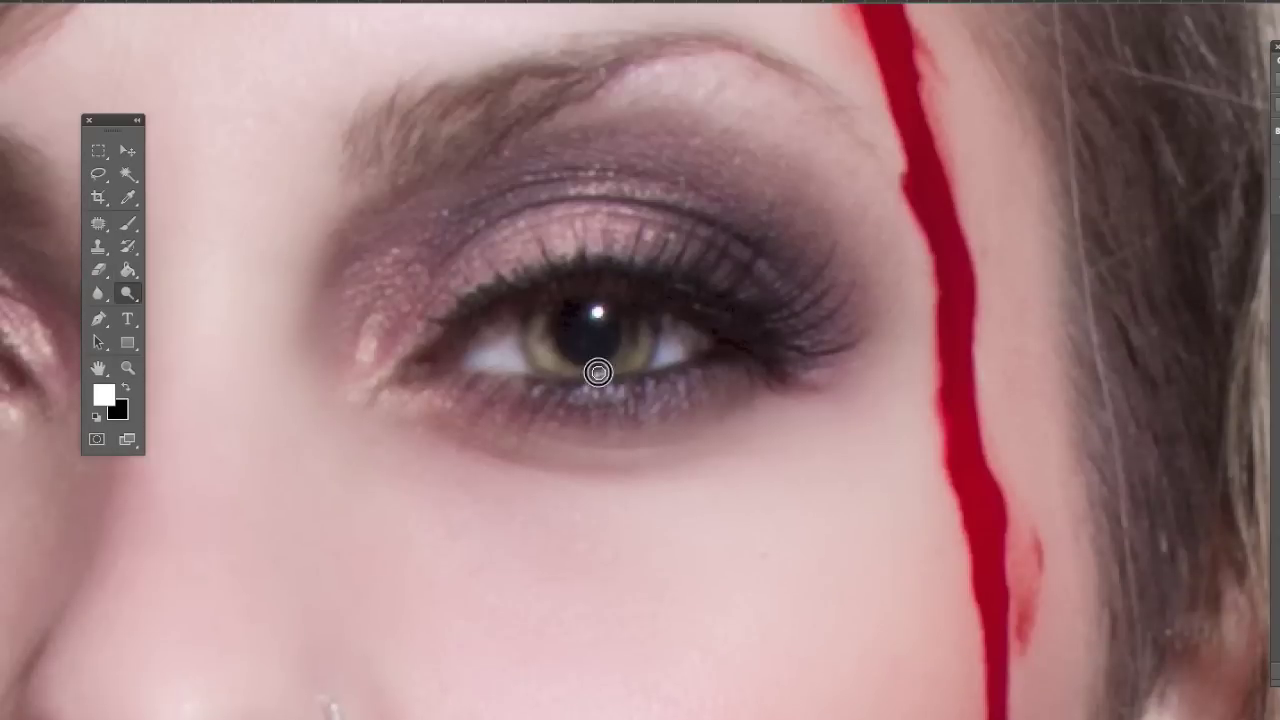
left_click_drag(600, 371, 919, 386)
scroll(689, 320, "down", 3)
left_click_drag(375, 229, 689, 286)
right_click(689, 286)
key("Escape")
scroll(531, 256, "up", 3)
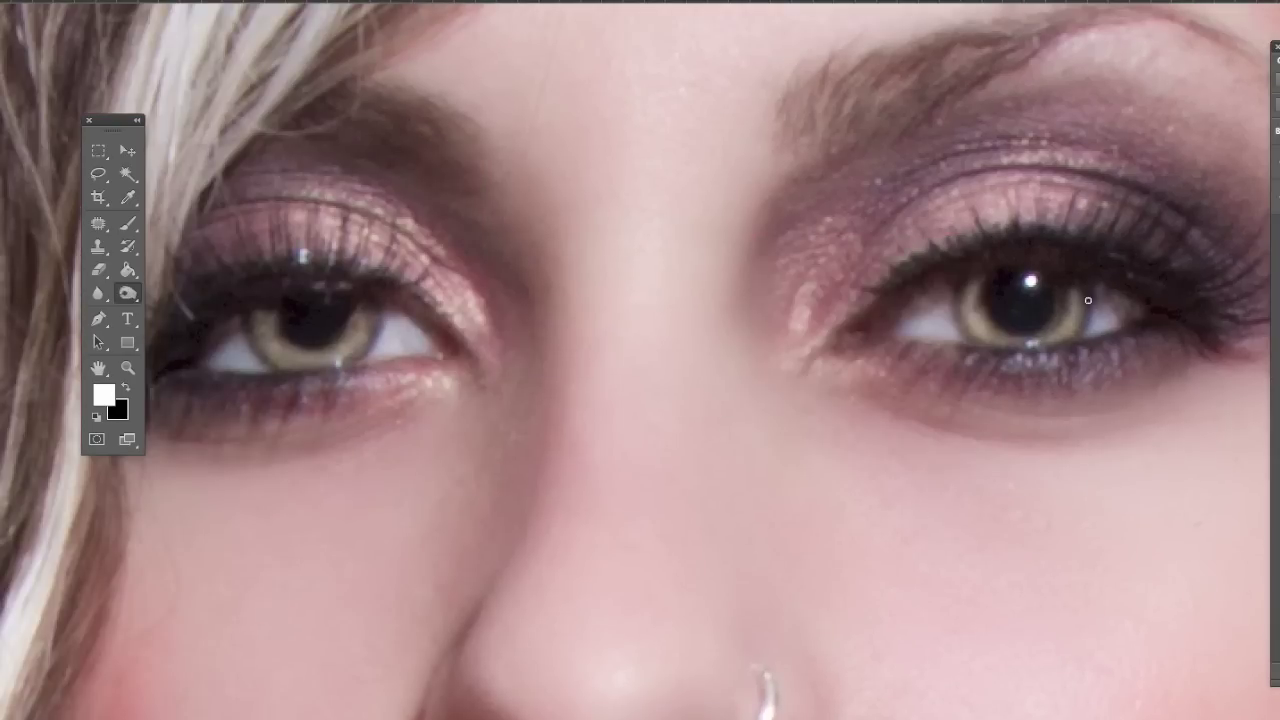
With a larger brush, lighten and de-redden the tattooed upper arm.
key("shift+o")
key("ctrl+minus")
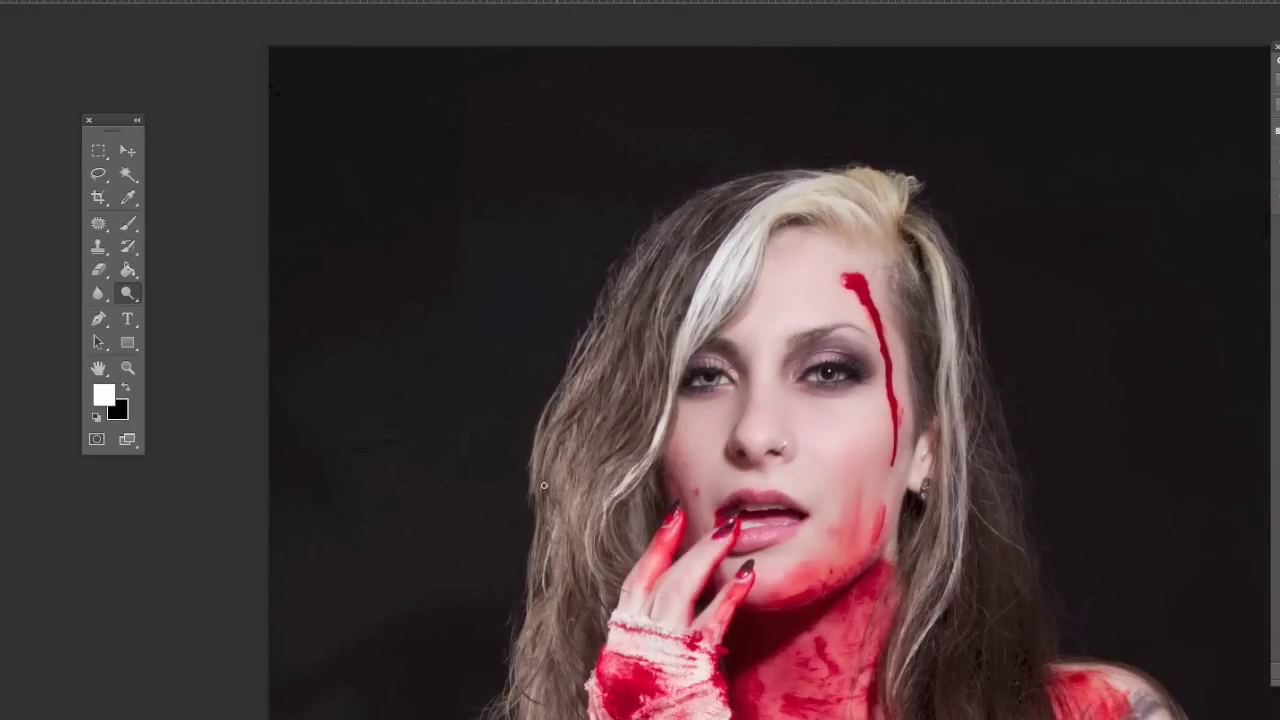
key("ctrl+minus")
key("ctrl+minus")
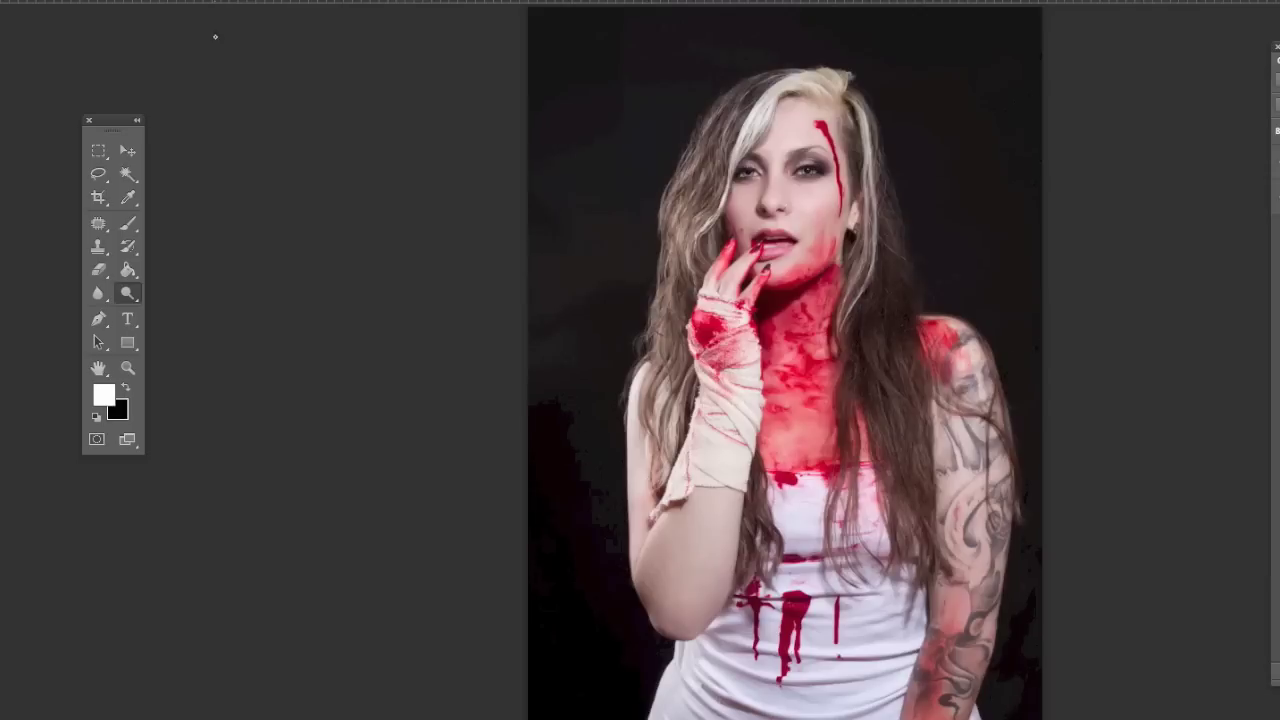
key("ctrl+plus")
key("ctrl+plus")
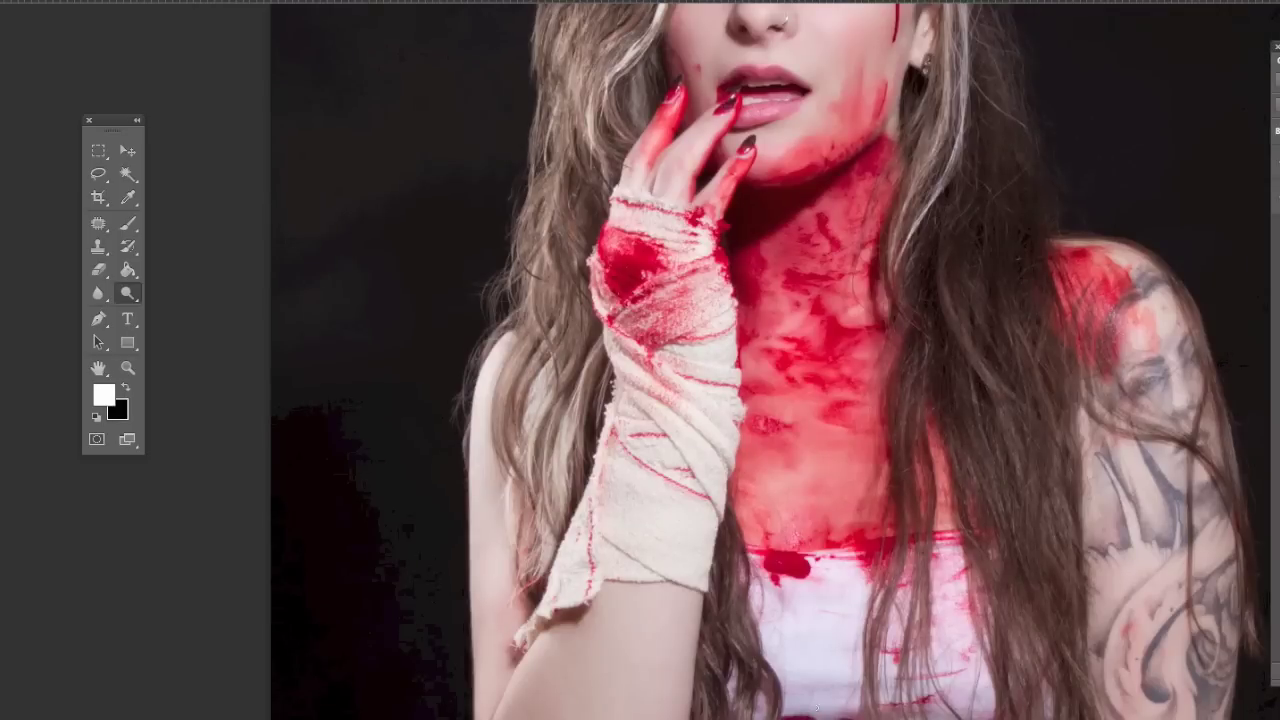
scroll(943, 443, "up", 5)
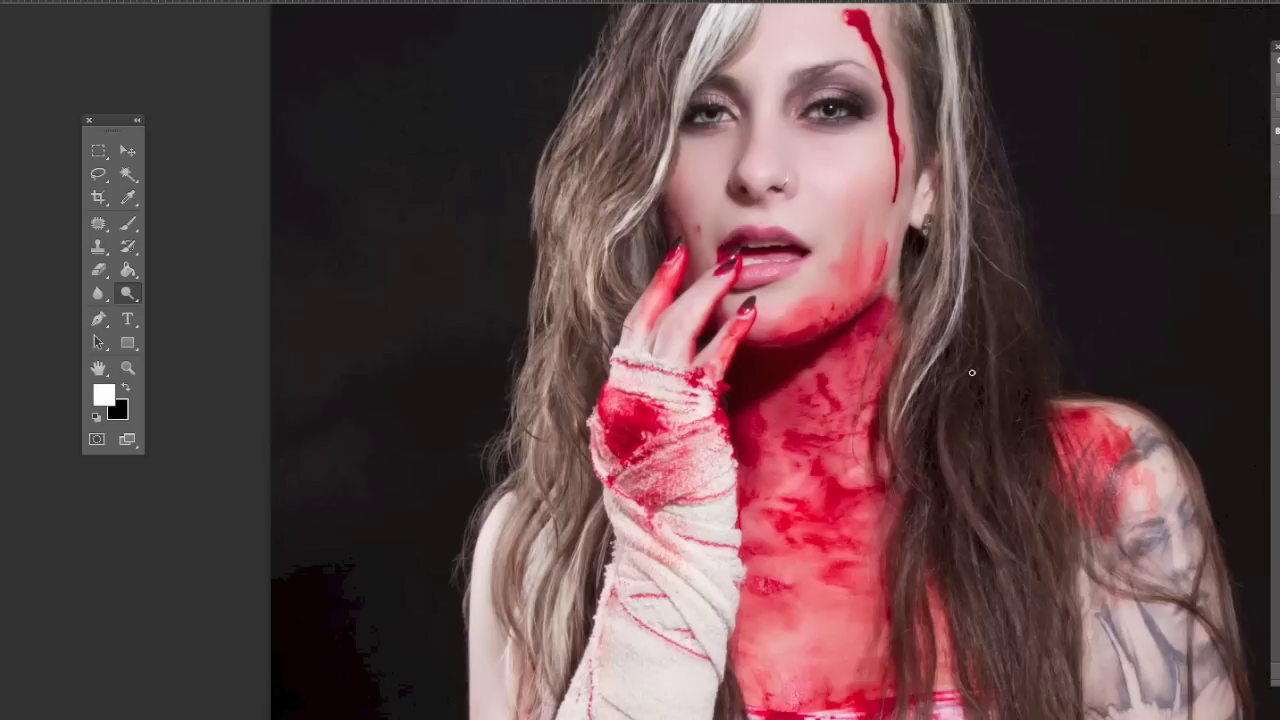
scroll(978, 632, "up", 5)
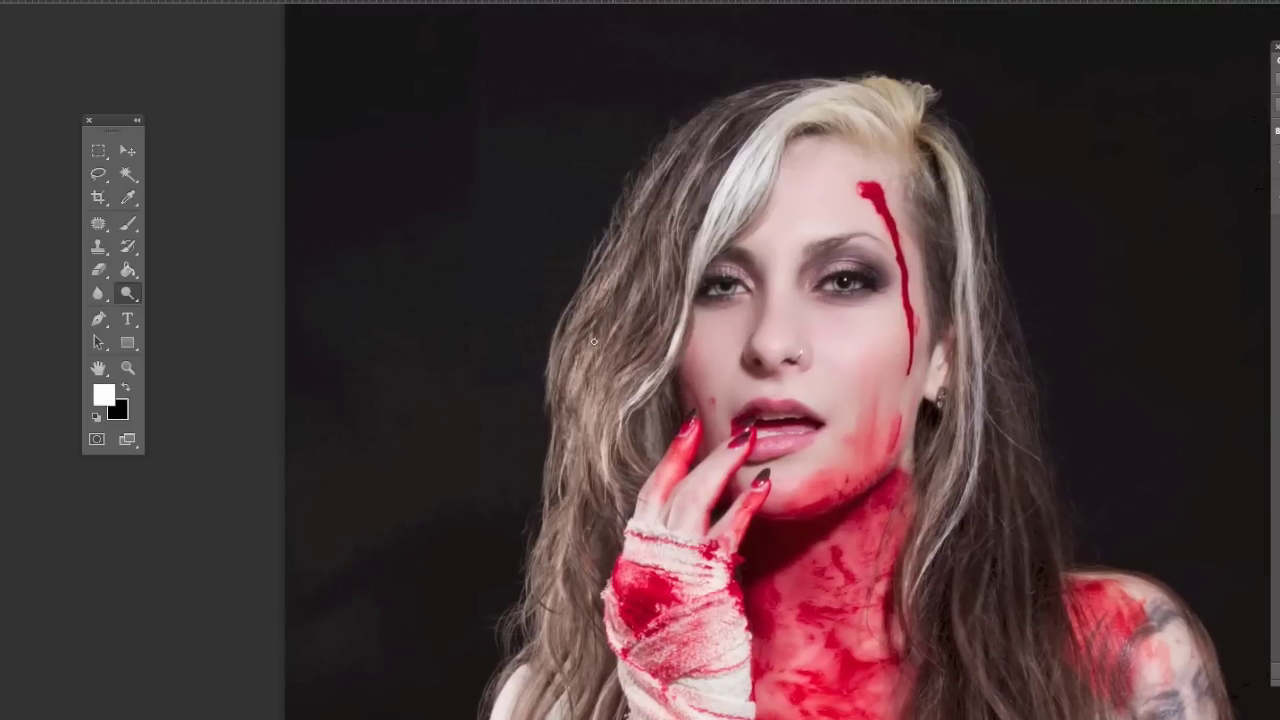
scroll(913, 100, "down", 9)
scroll(913, 100, "down", 7)
right_click(750, 295)
key("Return")
key("ctrl+minus")
key("ctrl+minus")
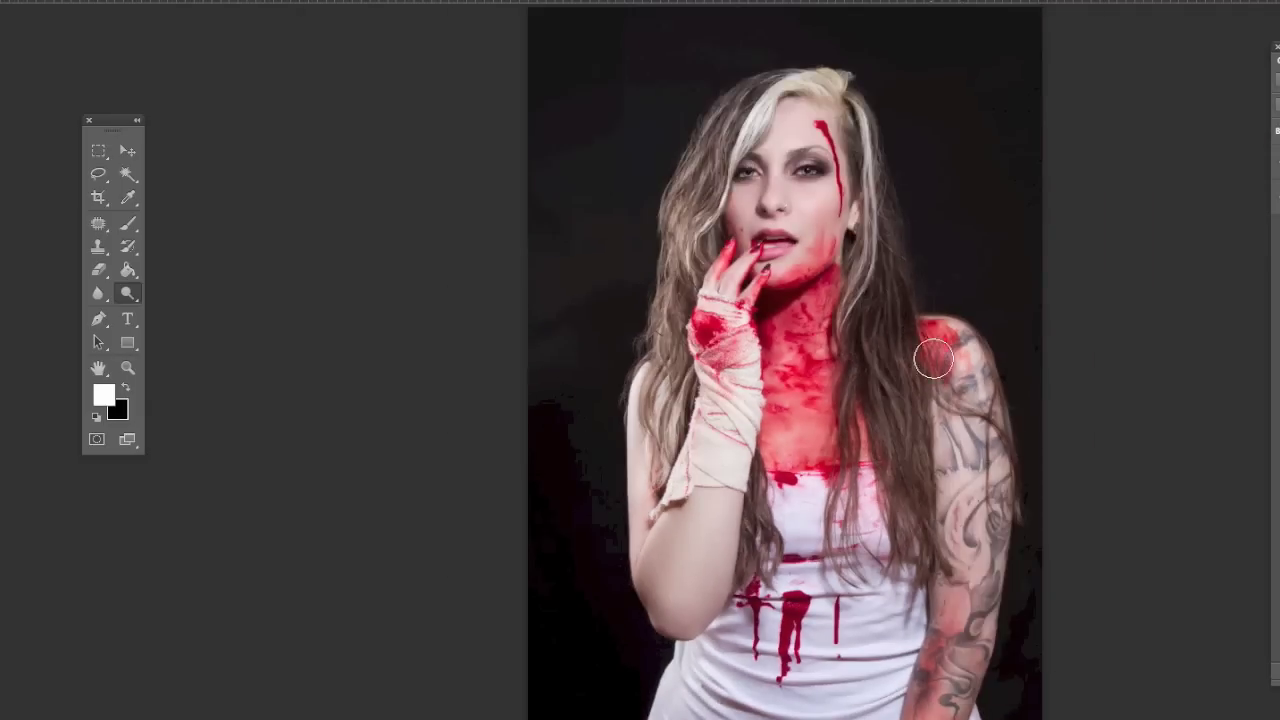
left_click_drag(955, 340, 986, 589)
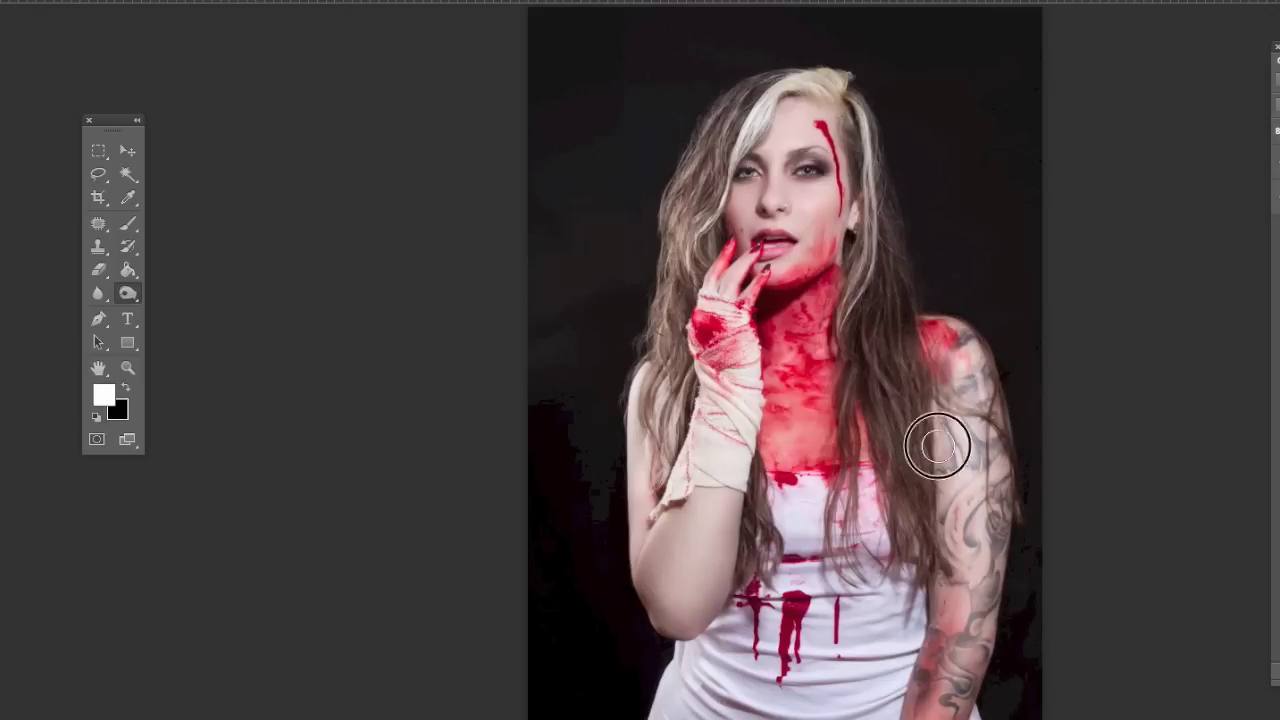
Resize the desaturating Sponge brush and mute the hair strand left of the face.
scroll(800, 424, "up", 3)
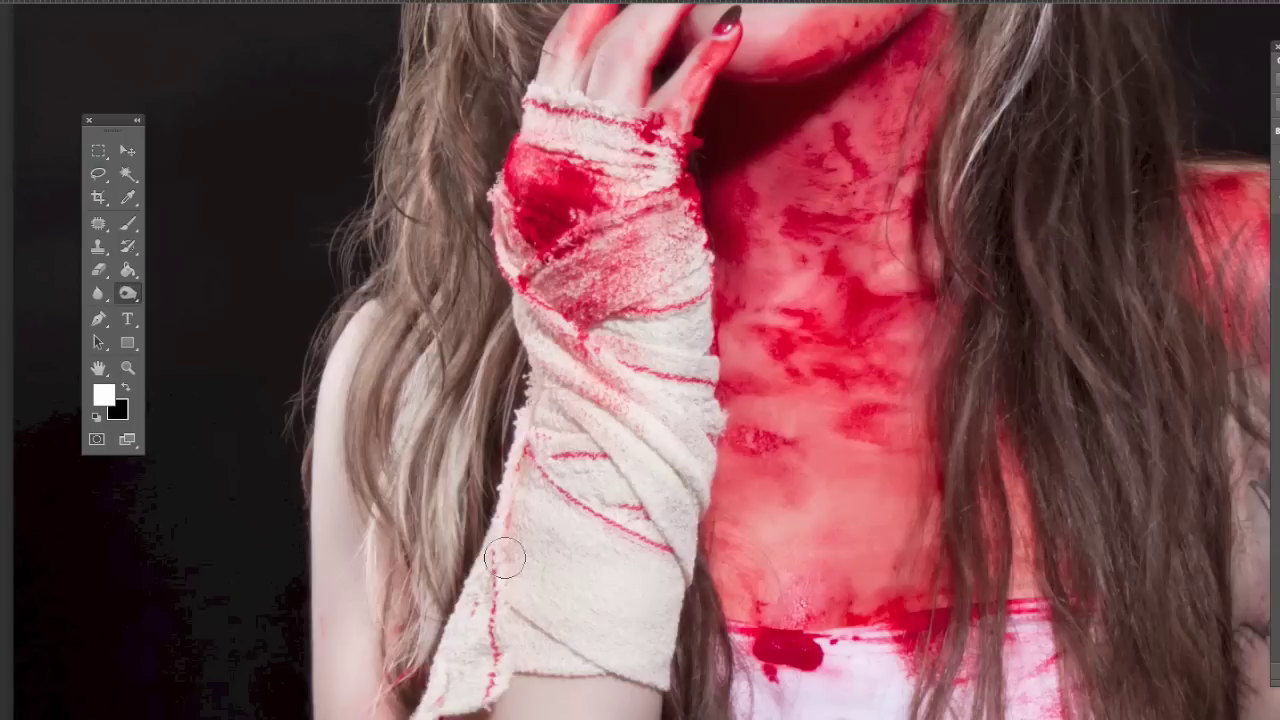
scroll(673, 500, "up", 3)
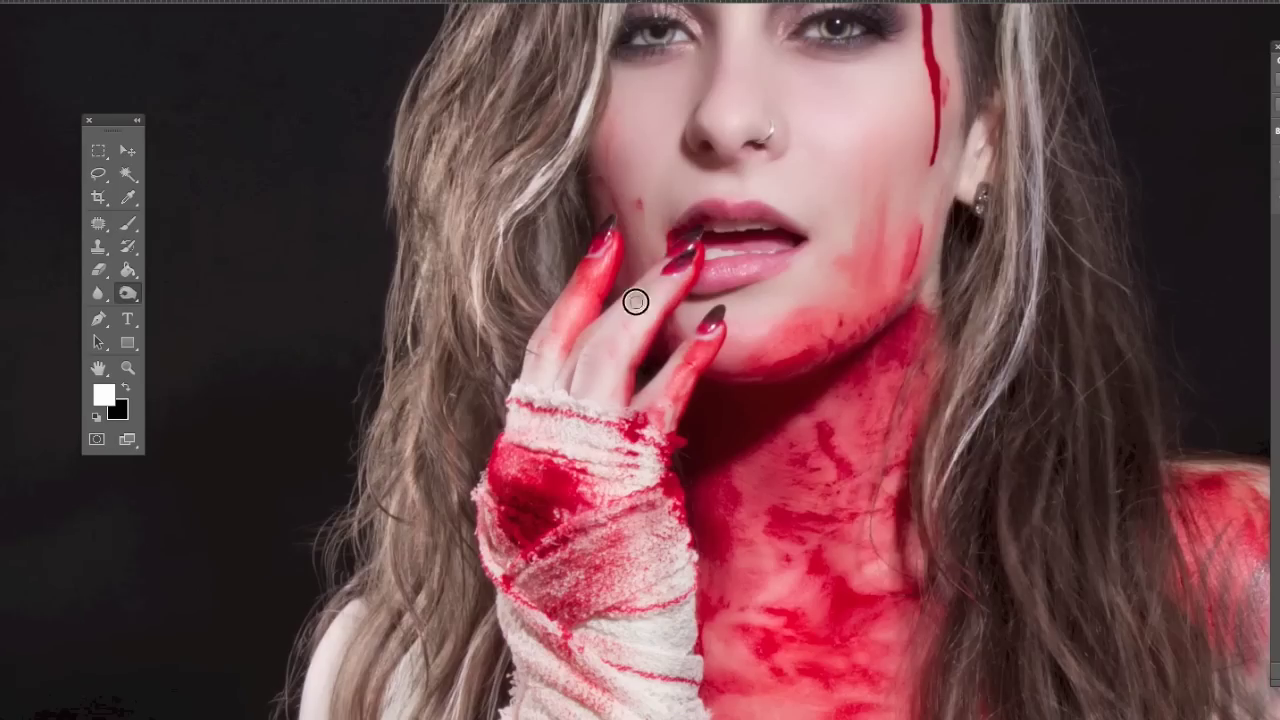
scroll(949, 300, "down", 3)
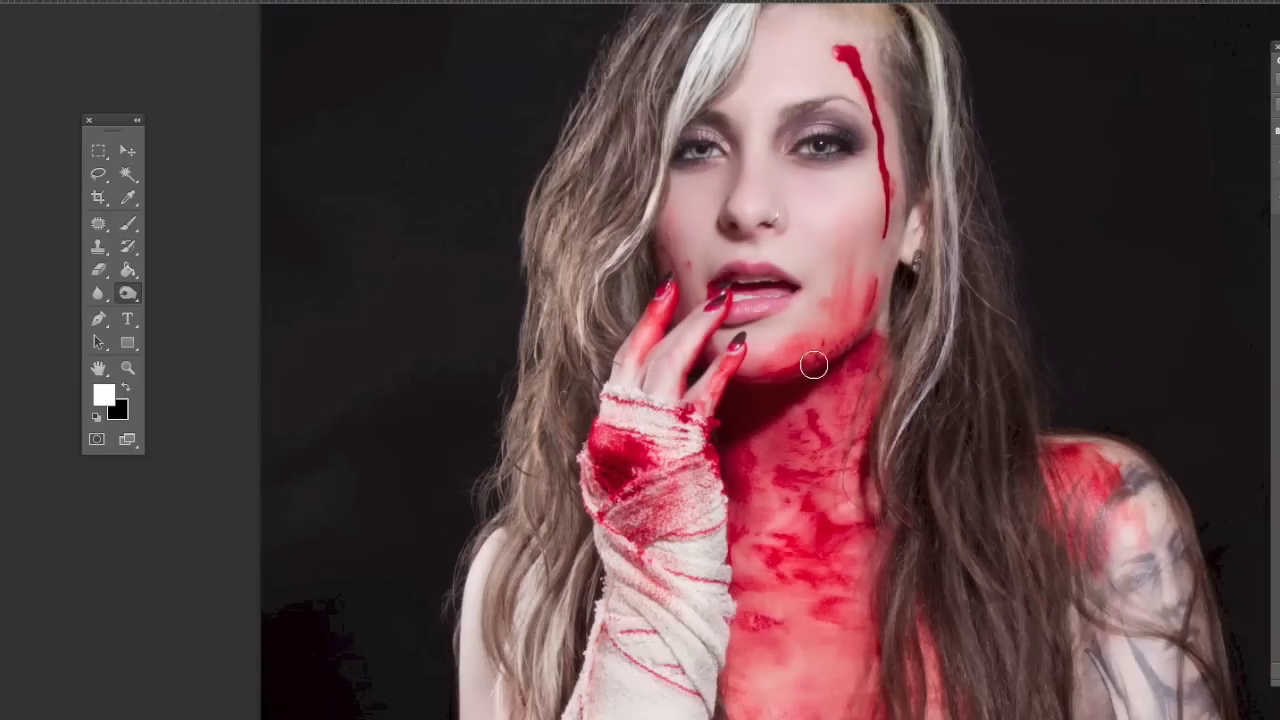
scroll(811, 366, "down", 3)
right_click(905, 205)
key("Return")
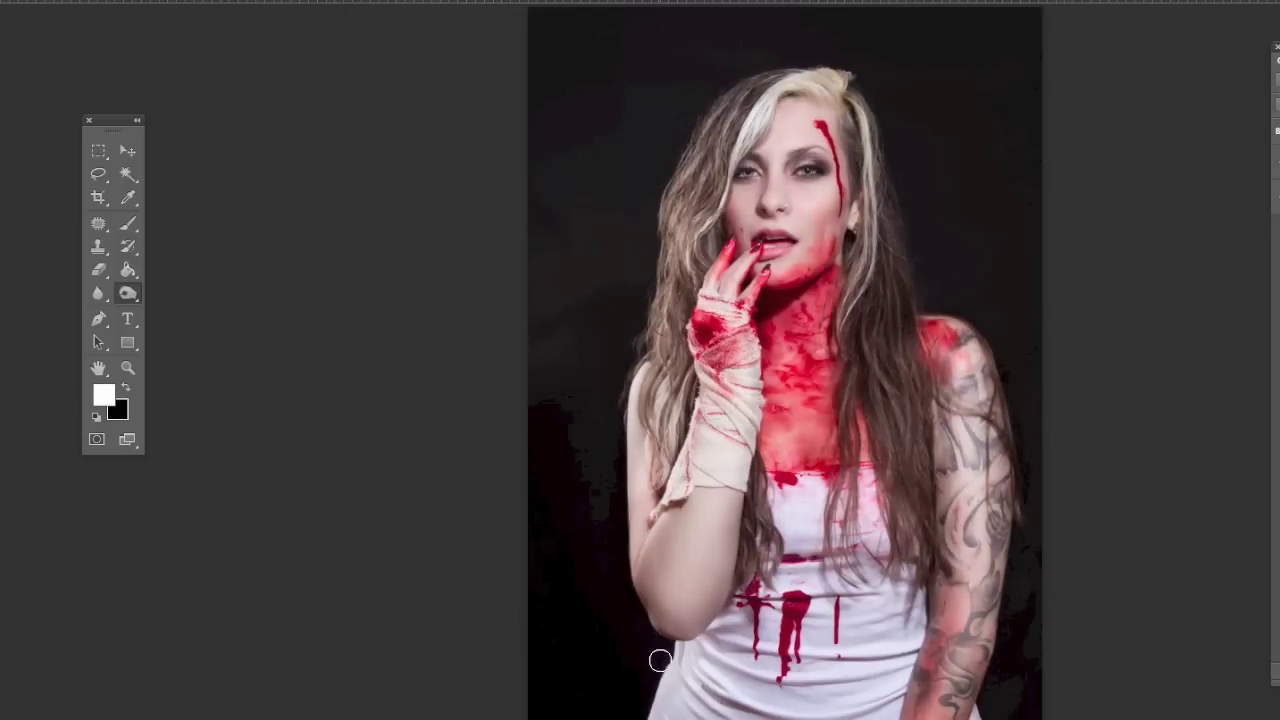
left_click_drag(710, 130, 678, 390)
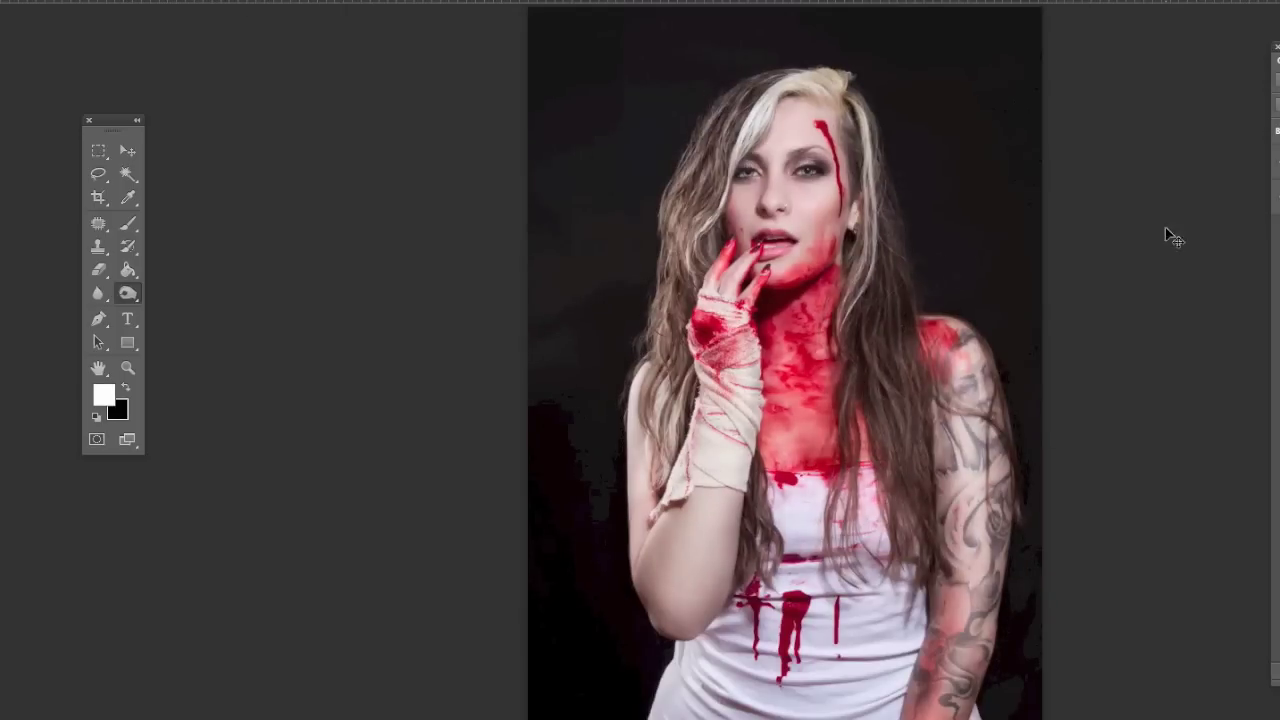
Paint the mask with a resized black brush to finish muting the skin tones.
key("x")
scroll(786, 328, "up", 1)
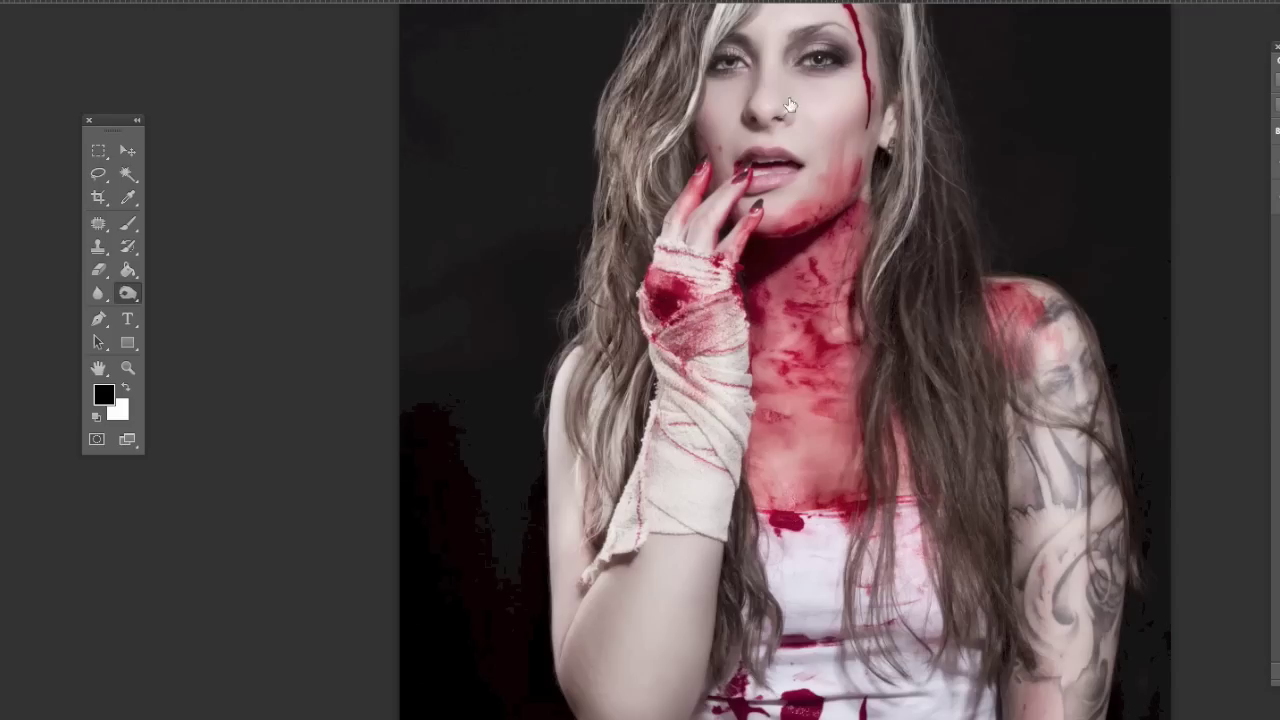
key("b")
scroll(806, 508, "down", 3)
key("ctrl+0")
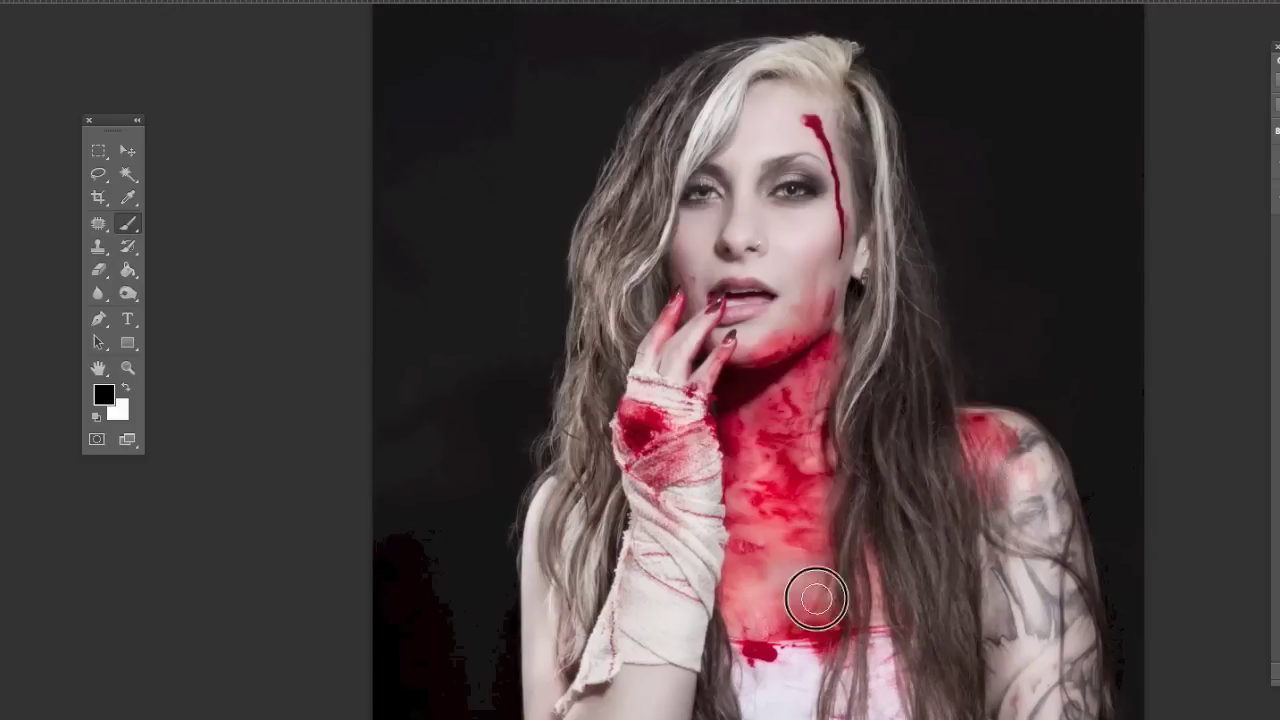
scroll(814, 594, "up", 3)
right_click(960, 140)
key("Return")
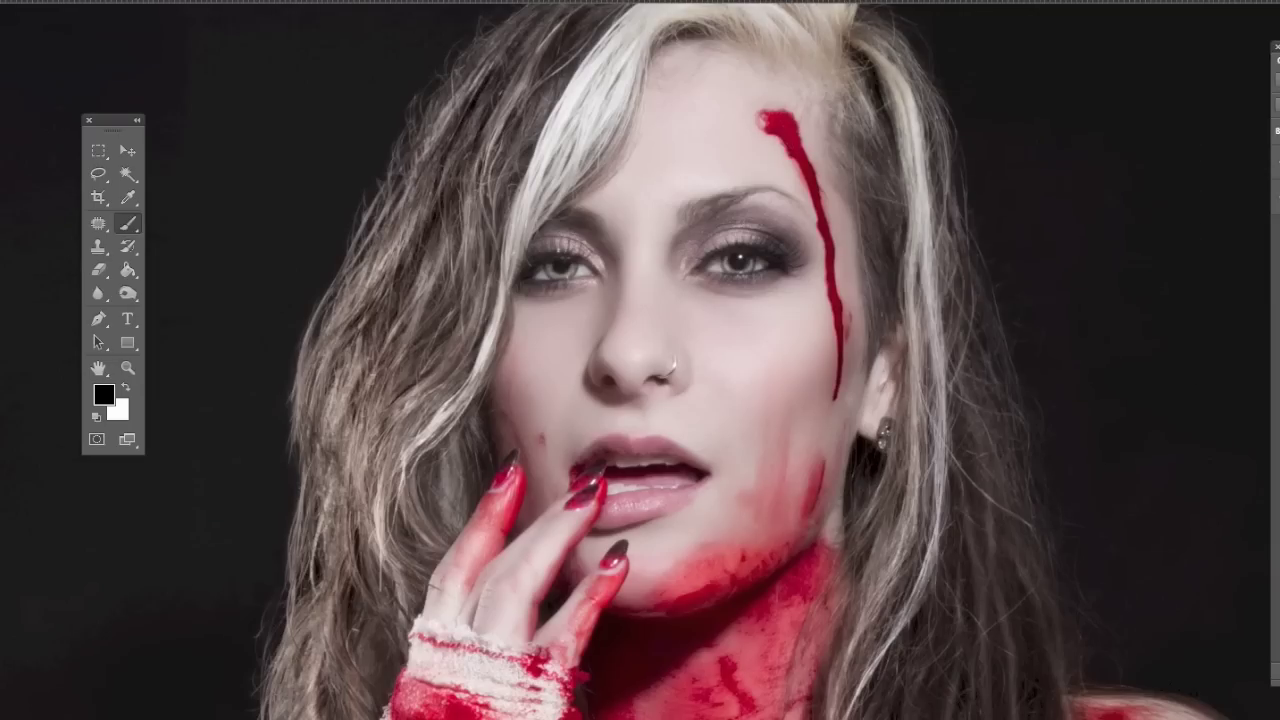
key("ctrl+0")
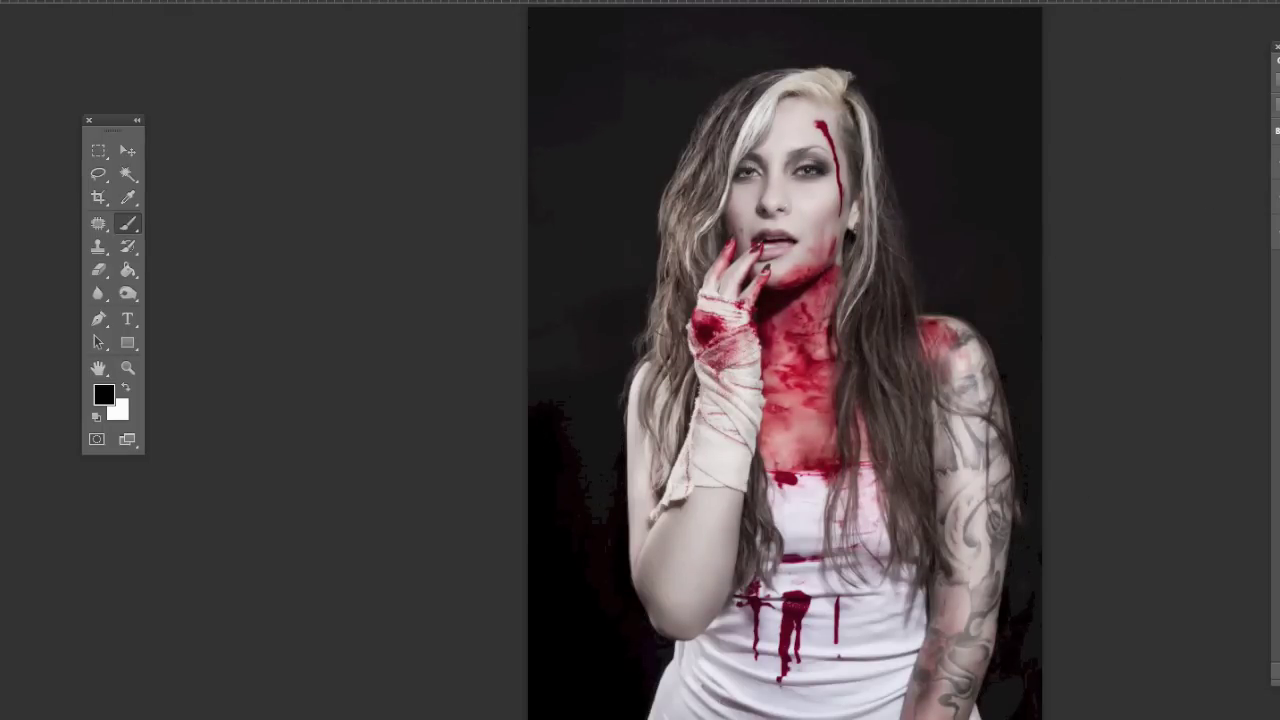
Swap to white, try and cancel a crop, then launch Color Efex Pro.
key("x")
key("c")
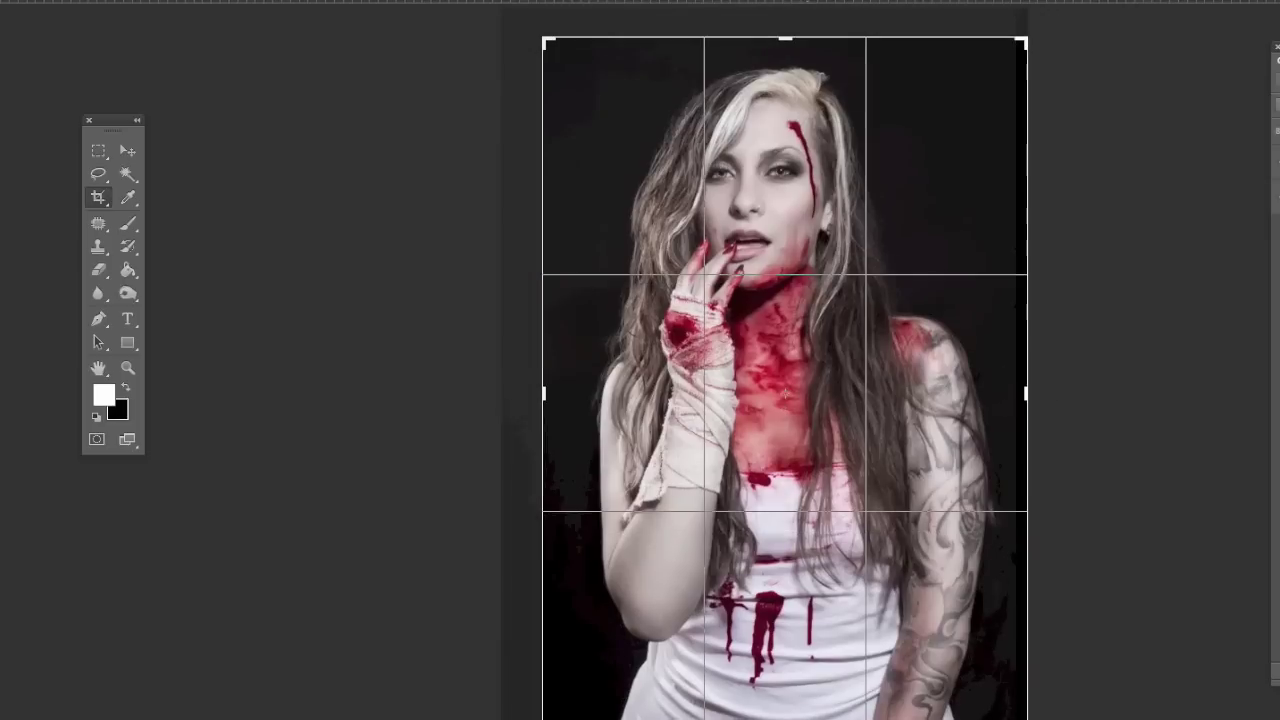
key("v")
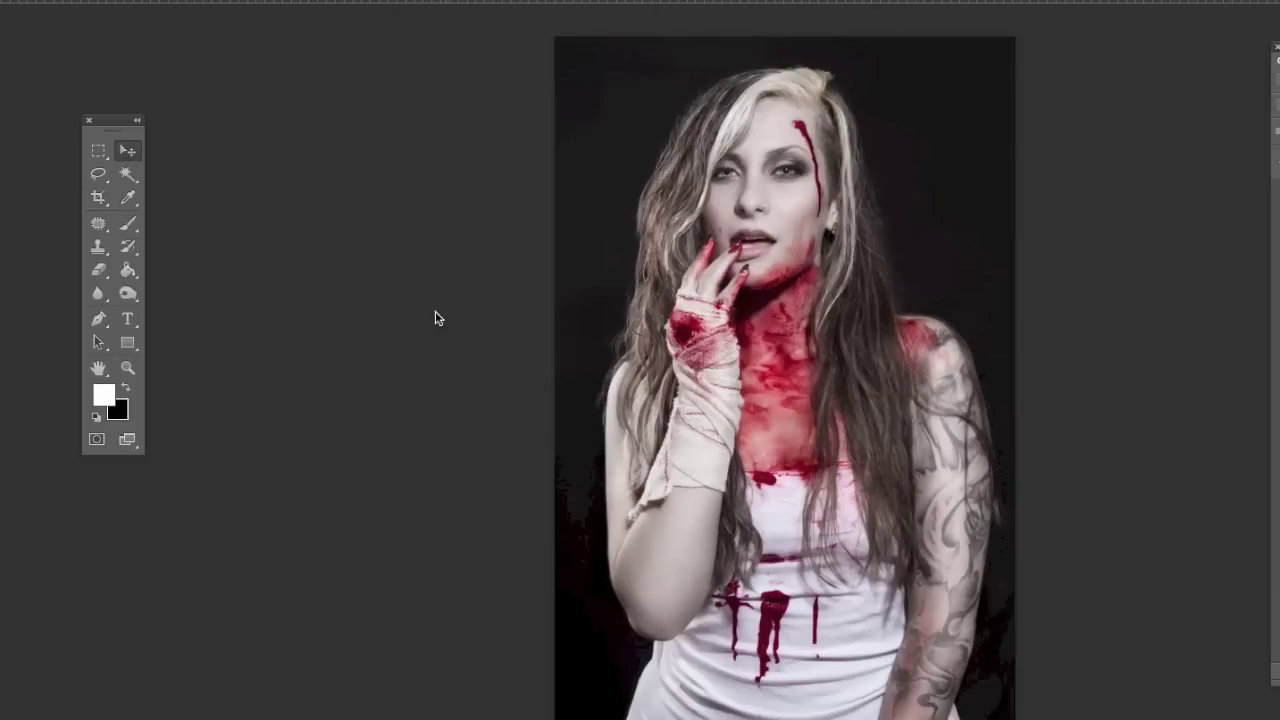
key("ctrl+f")
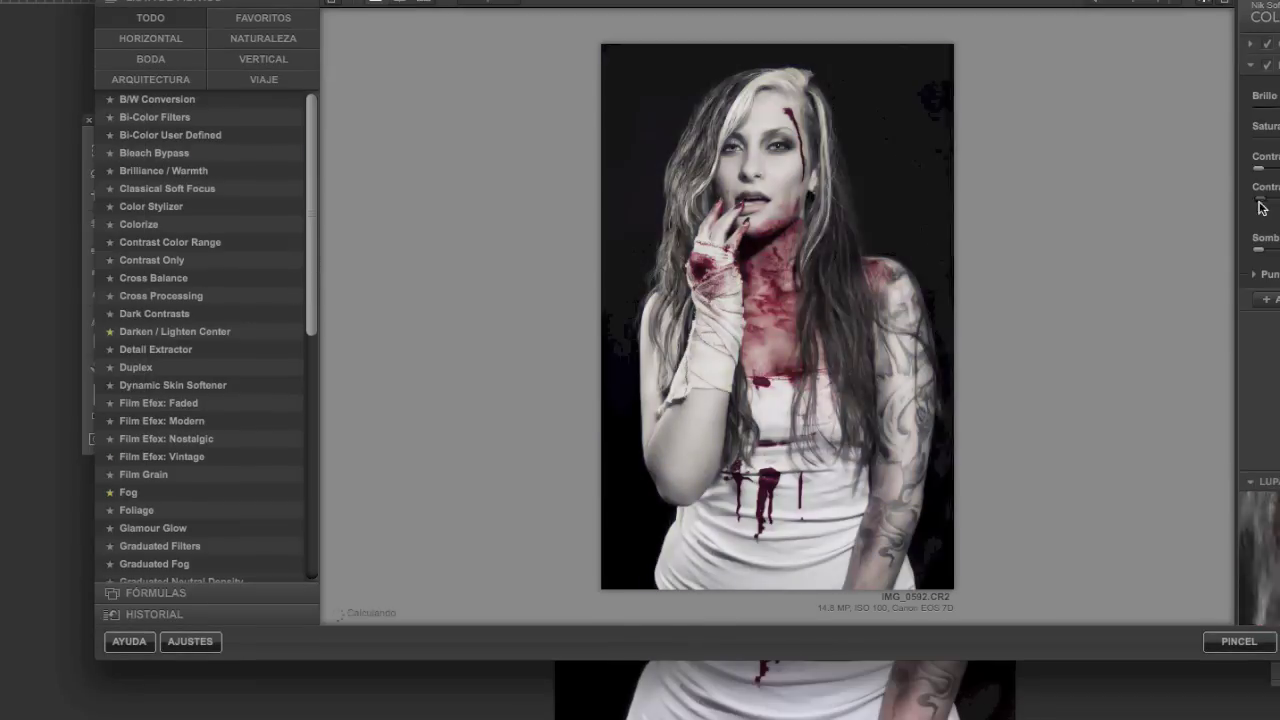
Apply the Vignette filter in Color Efex Pro to darken the portrait edges.
scroll(200, 335, "down", 10)
left_click(139, 520)
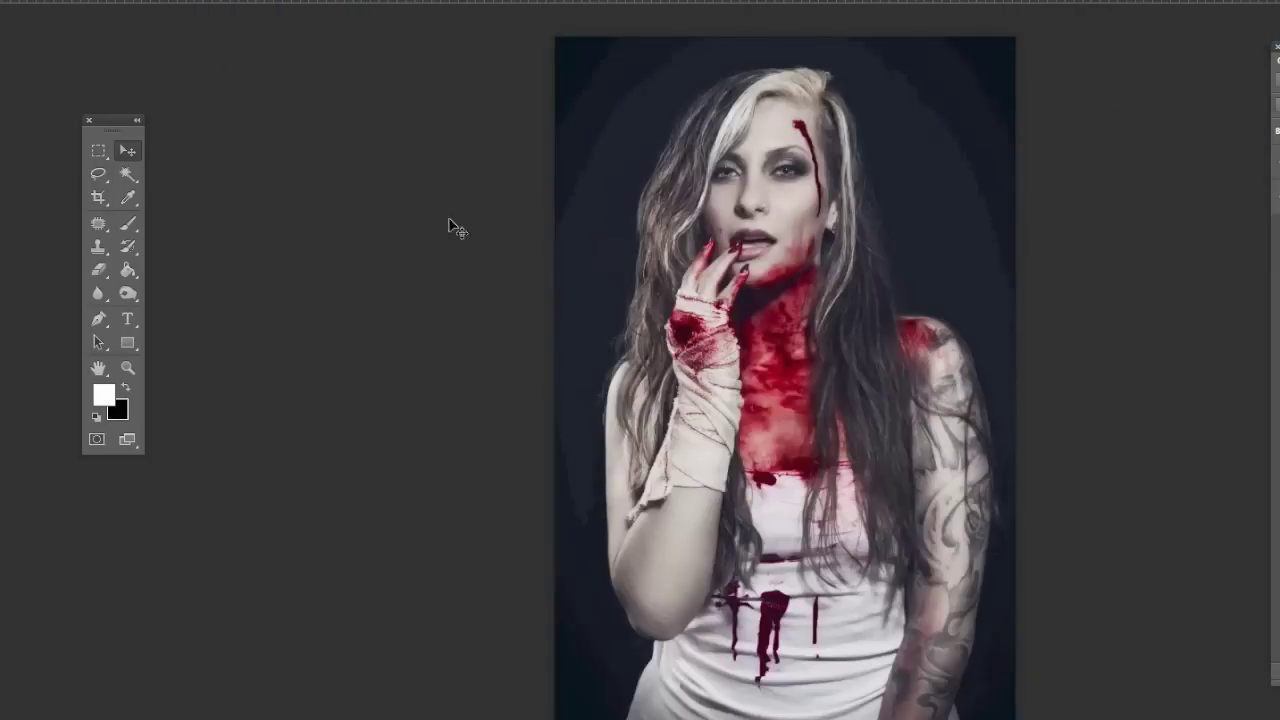
Abandon a slight straightening crop and burn the portrait's right edge darker.
key("c")
left_click_drag(386, 143, 440, 97)
key("Return")
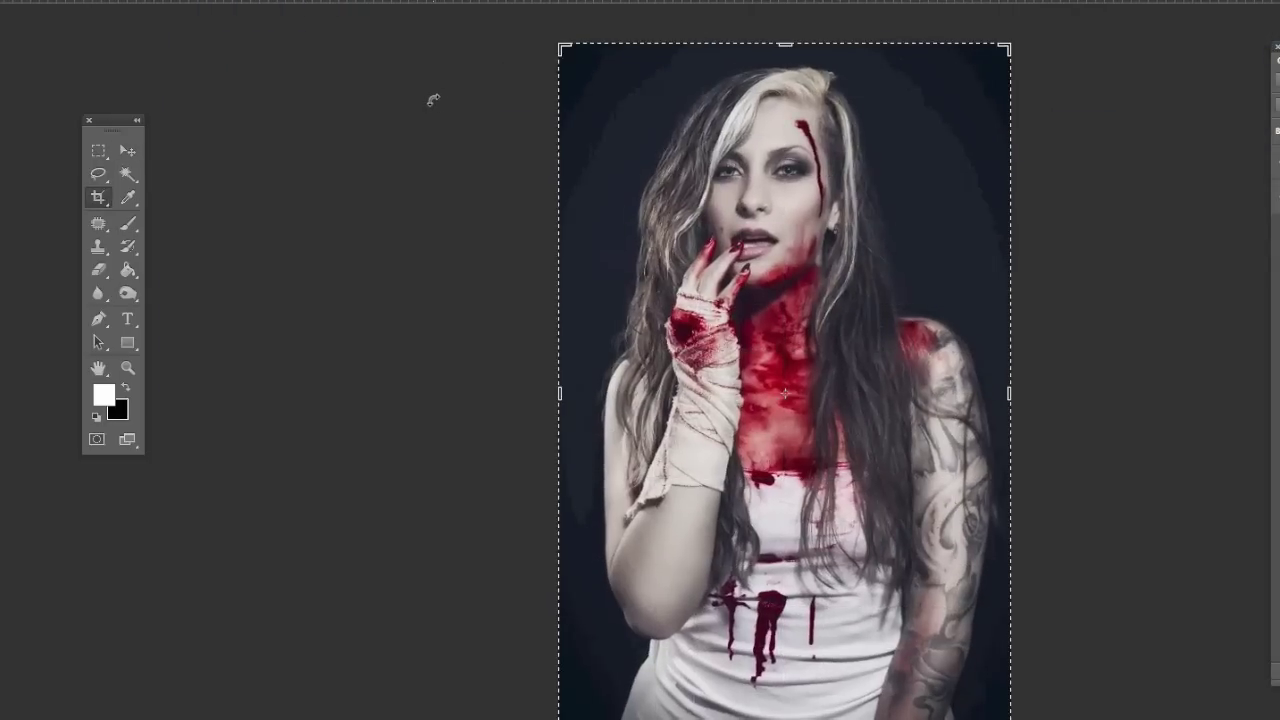
key("o")
right_click(650, 128)
key("Escape")
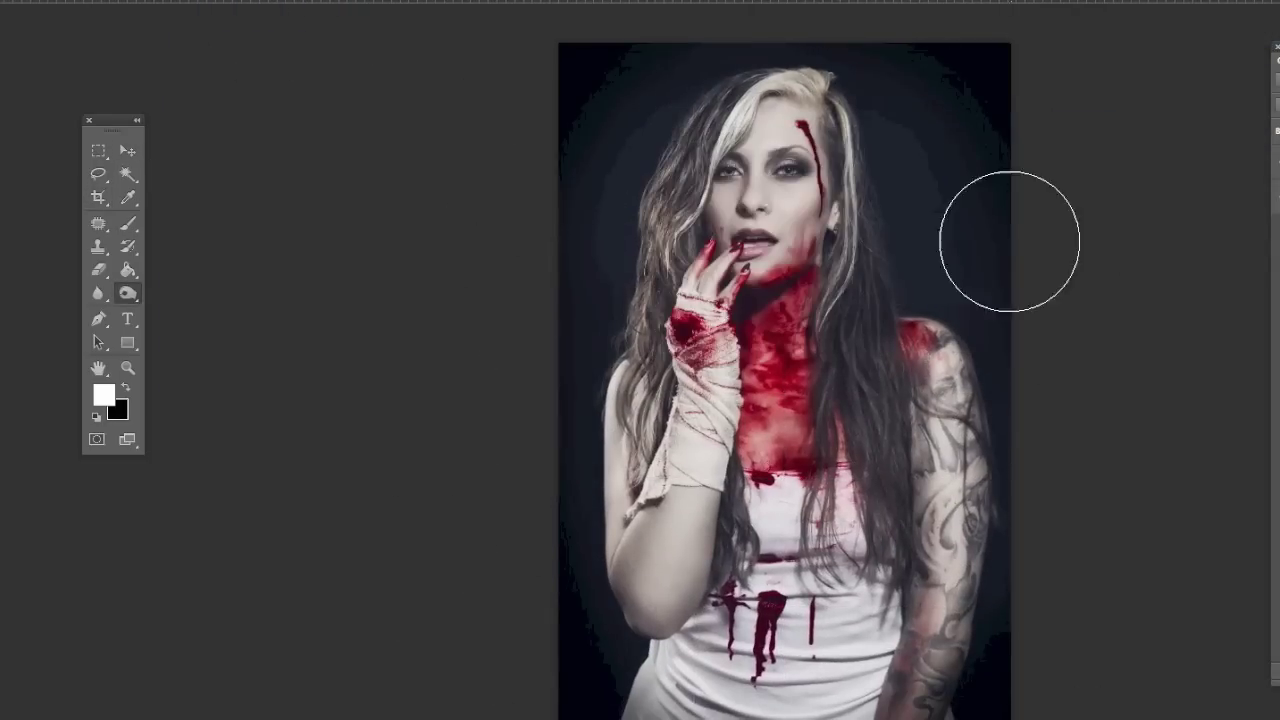
left_click_drag(1006, 237, 1031, 551)
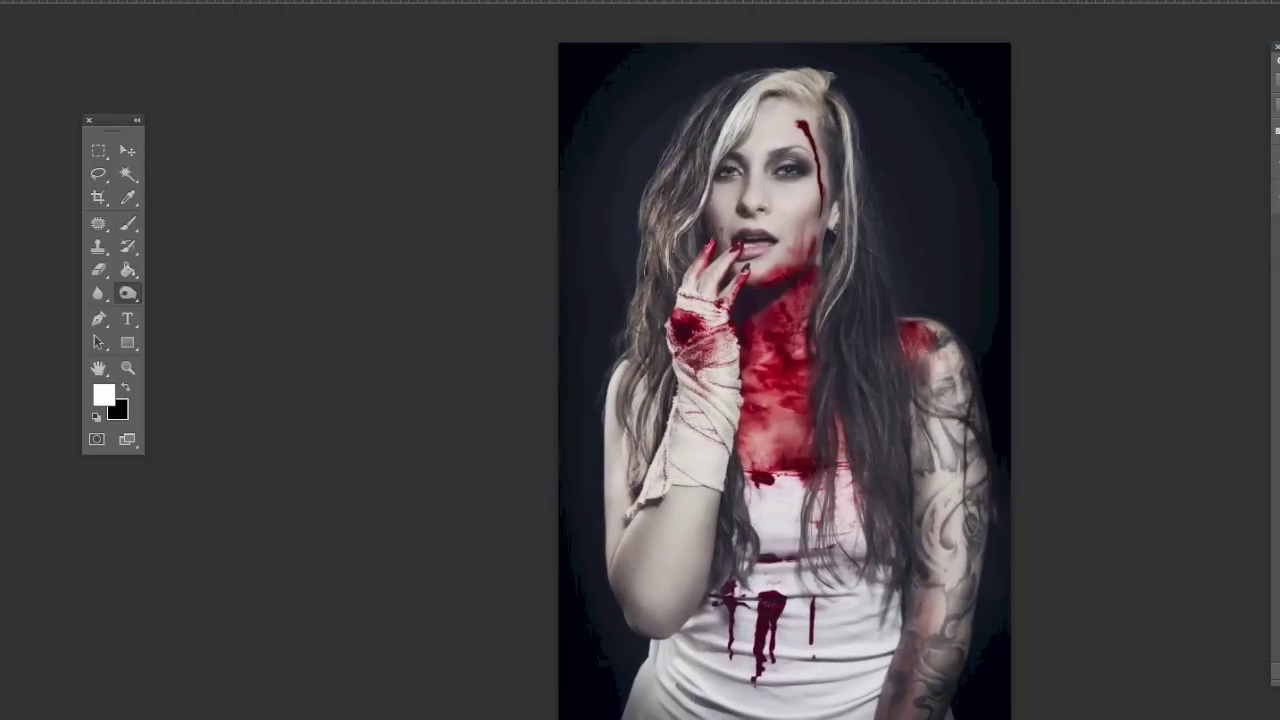
Select the Eraser and check its brush size.
key("e")
right_click(628, 114)
key("Escape")
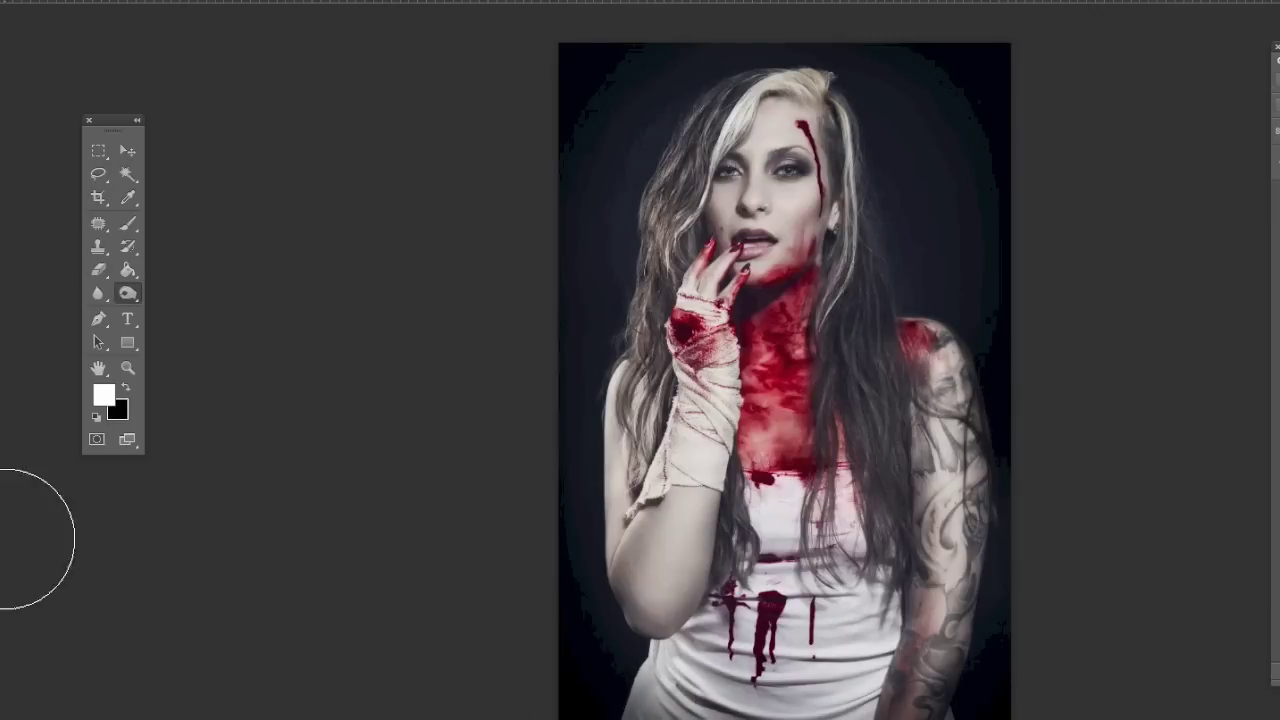
Zoom in on the woman's face and size the Dodge brush for brightening the eyes.
key("z")
left_click(772, 233)
key("o")
right_click(866, 218)
key("Escape")
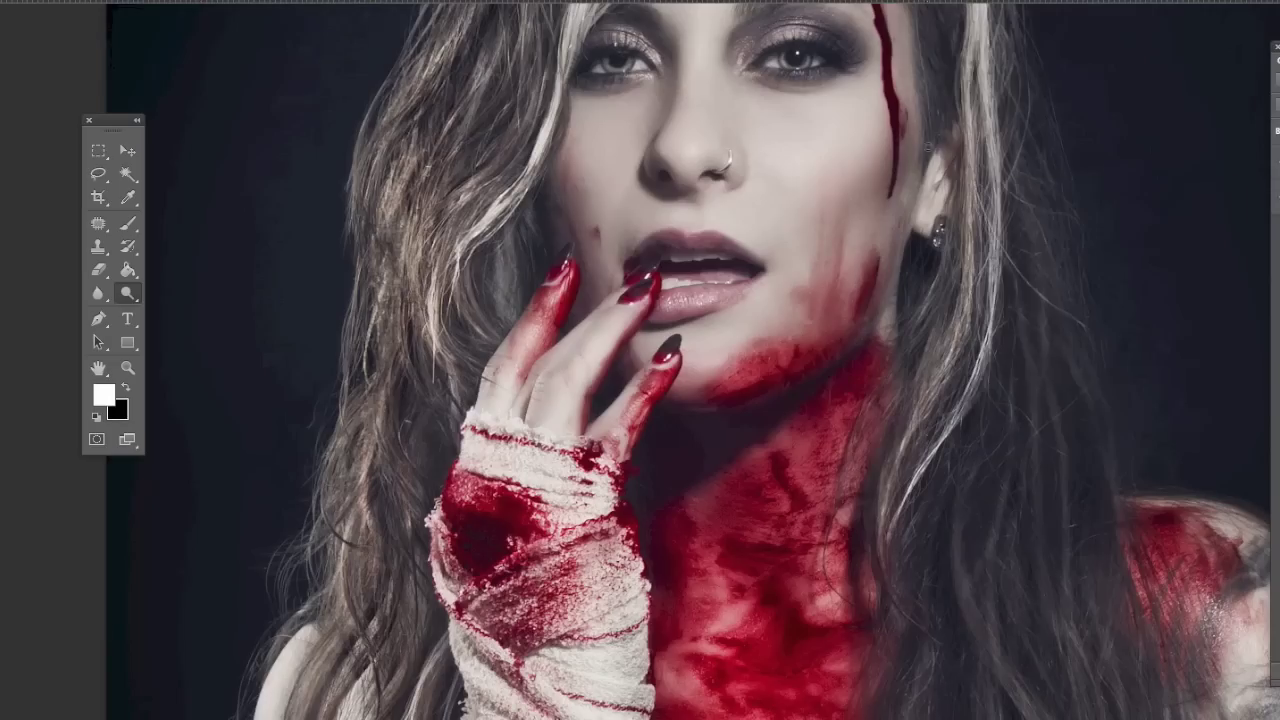